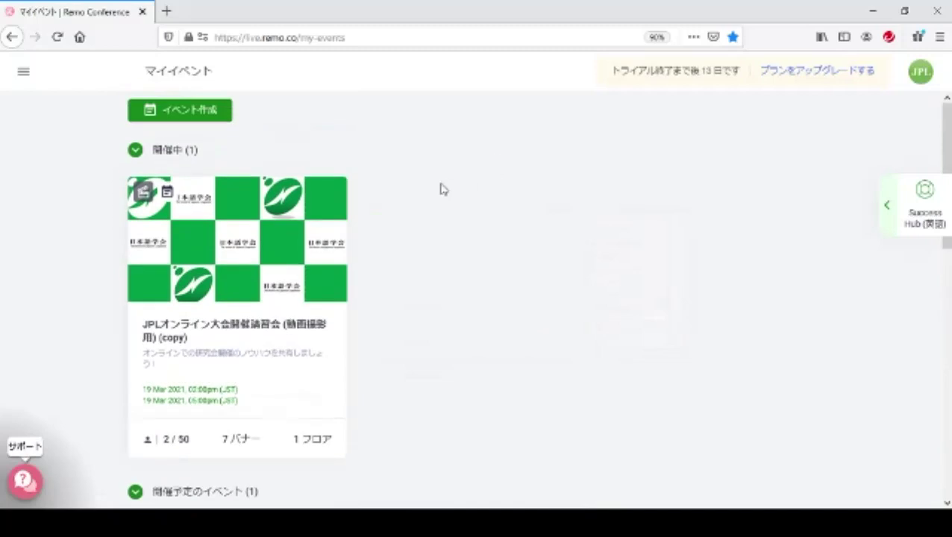
- Open the landing page of the ongoing JPLオンライン大会開催講習会 event, review its details and sharing options, and close it
{"action": "mouse_move", "coordinate": [320, 195]}
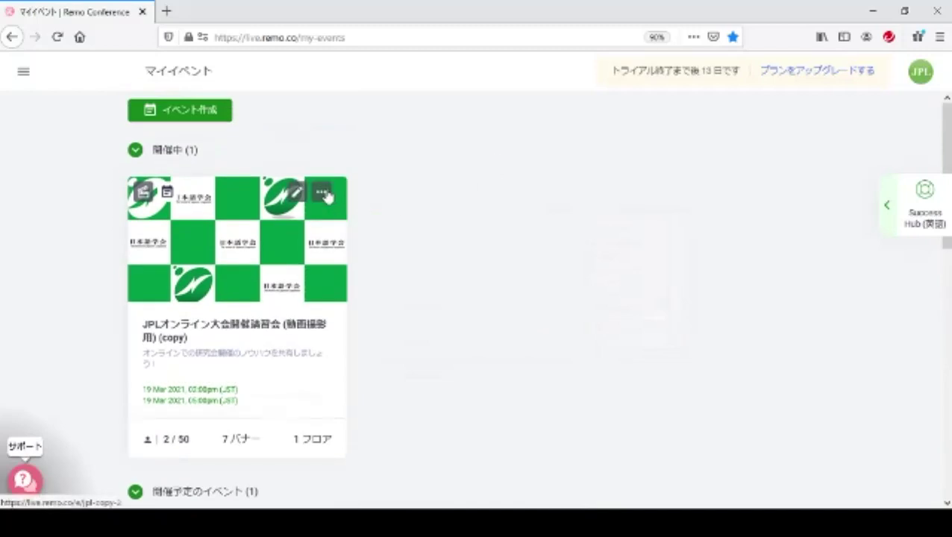
{"action": "left_click", "coordinate": [321, 194]}
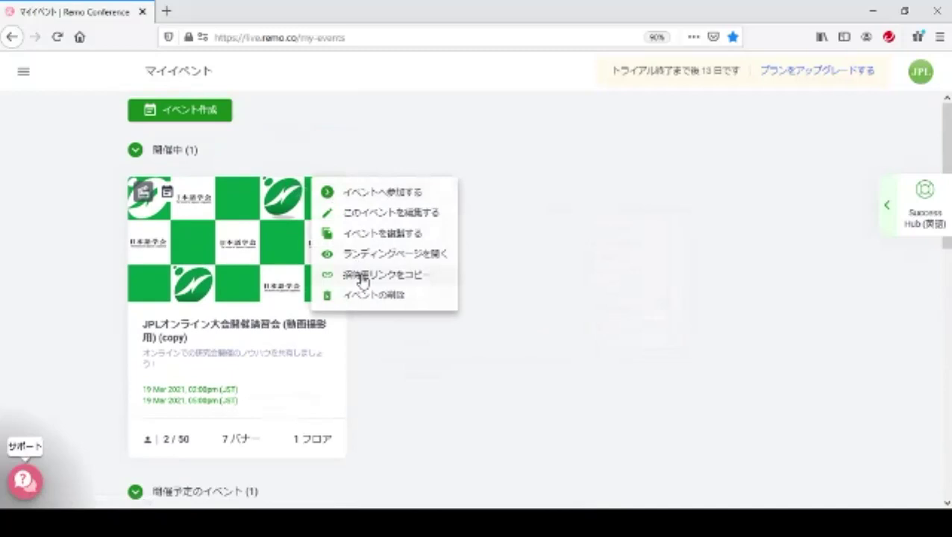
{"action": "left_click", "coordinate": [402, 260]}
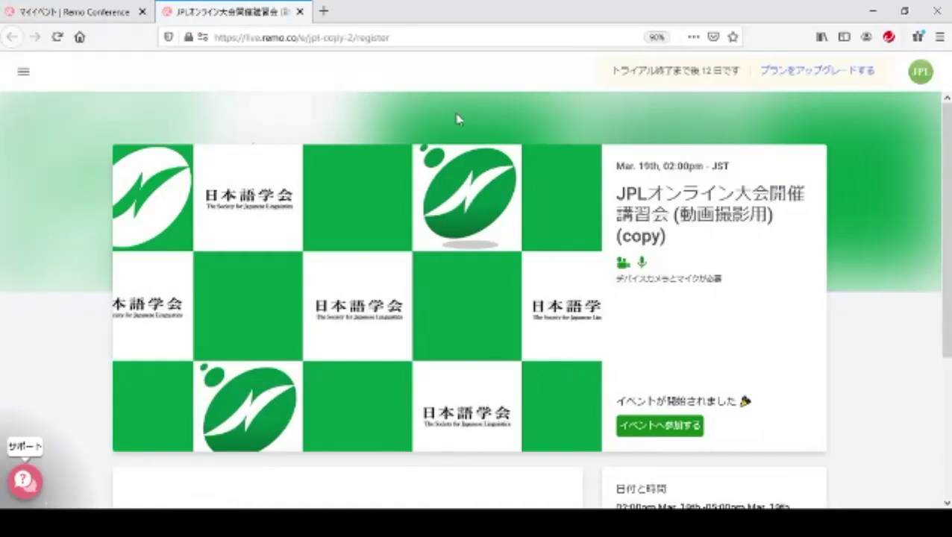
{"action": "scroll", "coordinate": [465, 121], "scroll_direction": "down", "scroll_amount": 2}
{"action": "scroll", "coordinate": [482, 121], "scroll_direction": "up", "scroll_amount": 2}
{"action": "scroll", "coordinate": [732, 188], "scroll_direction": "down", "scroll_amount": 3}
{"action": "scroll", "coordinate": [746, 206], "scroll_direction": "up", "scroll_amount": 3}
{"action": "scroll", "coordinate": [748, 213], "scroll_direction": "down", "scroll_amount": 3}
{"action": "scroll", "coordinate": [752, 209], "scroll_direction": "up", "scroll_amount": 2}
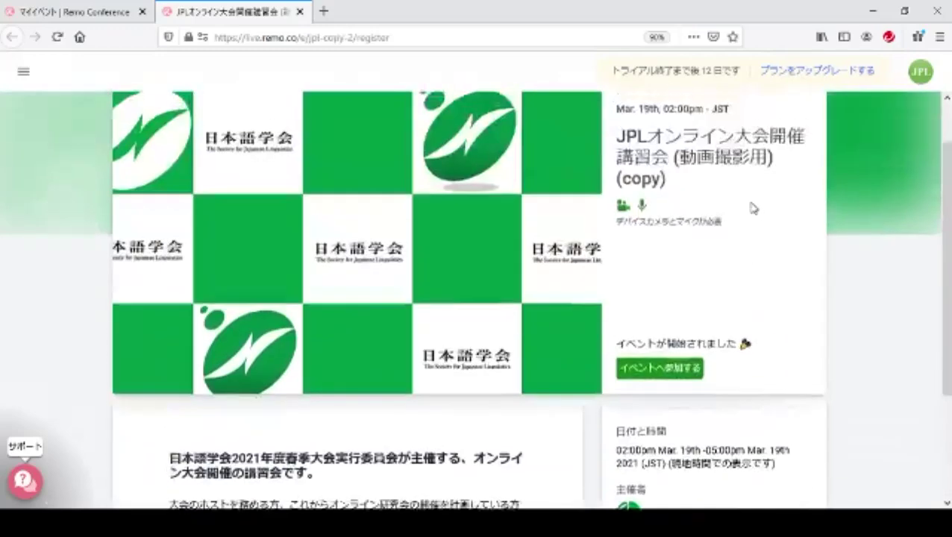
{"action": "scroll", "coordinate": [752, 209], "scroll_direction": "up", "scroll_amount": 1}
{"action": "scroll", "coordinate": [750, 201], "scroll_direction": "down", "scroll_amount": 3}
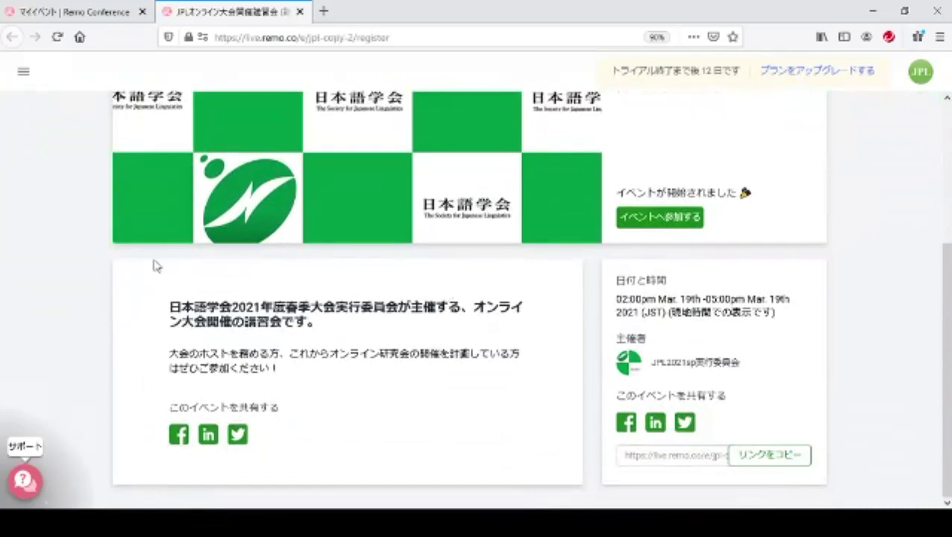
{"action": "left_click", "coordinate": [300, 12]}
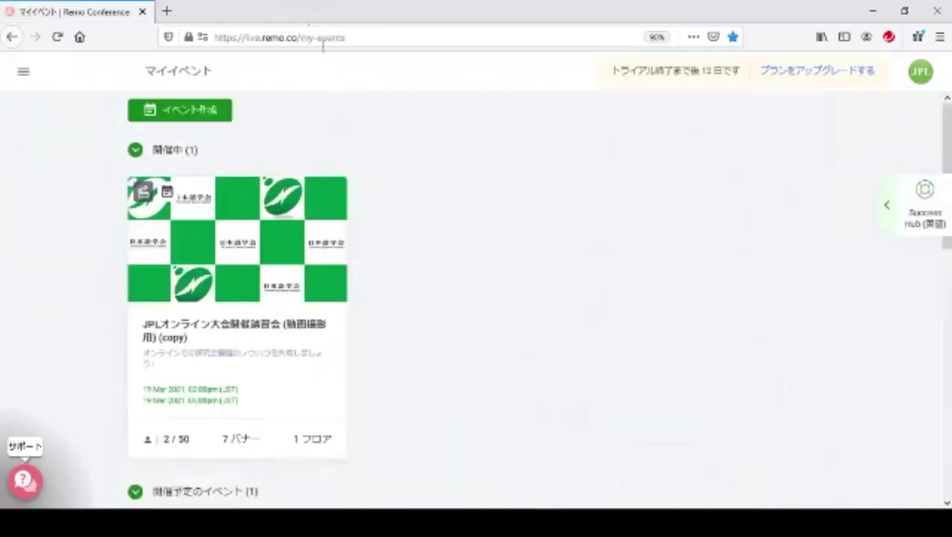
- Start creating a new event, check the private event option, and keep the event public (公開イベント)
{"action": "left_click", "coordinate": [214, 112]}
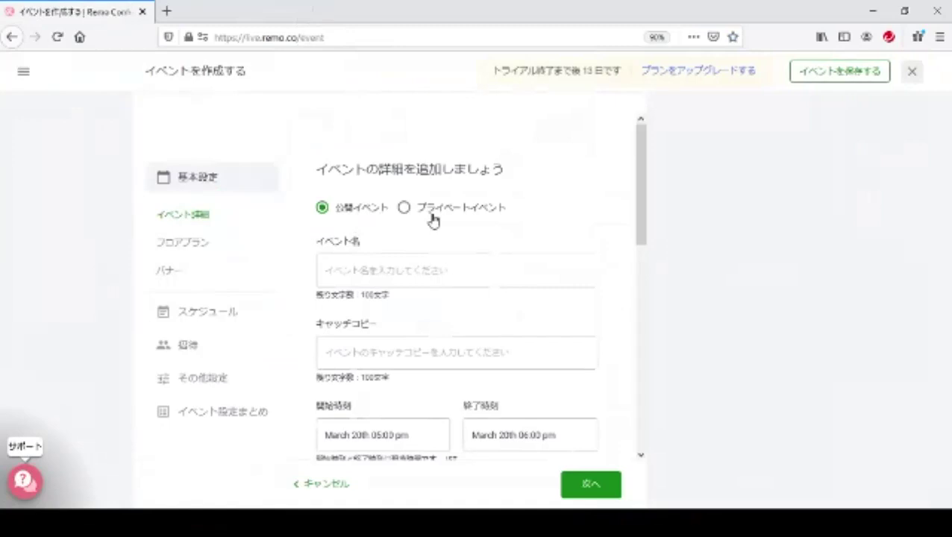
{"action": "left_click", "coordinate": [404, 210]}
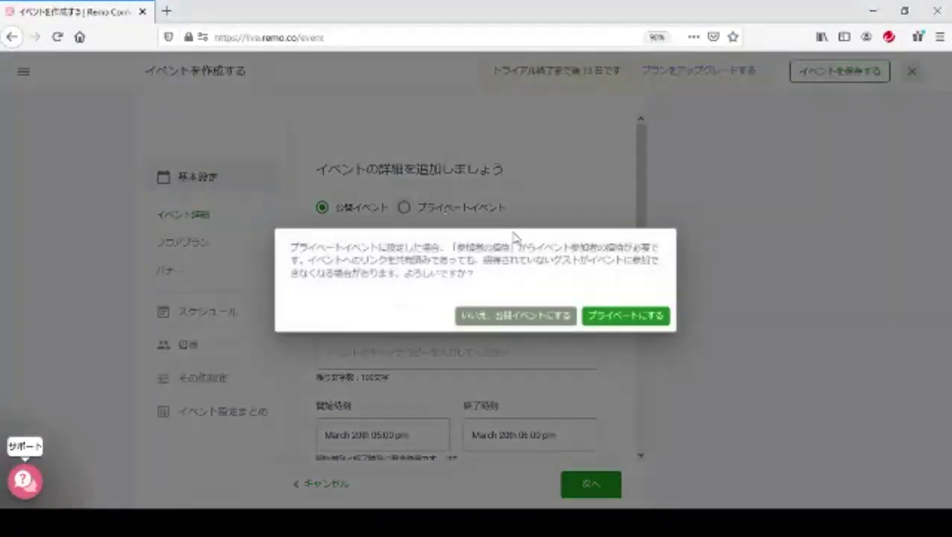
{"action": "left_click", "coordinate": [494, 319]}
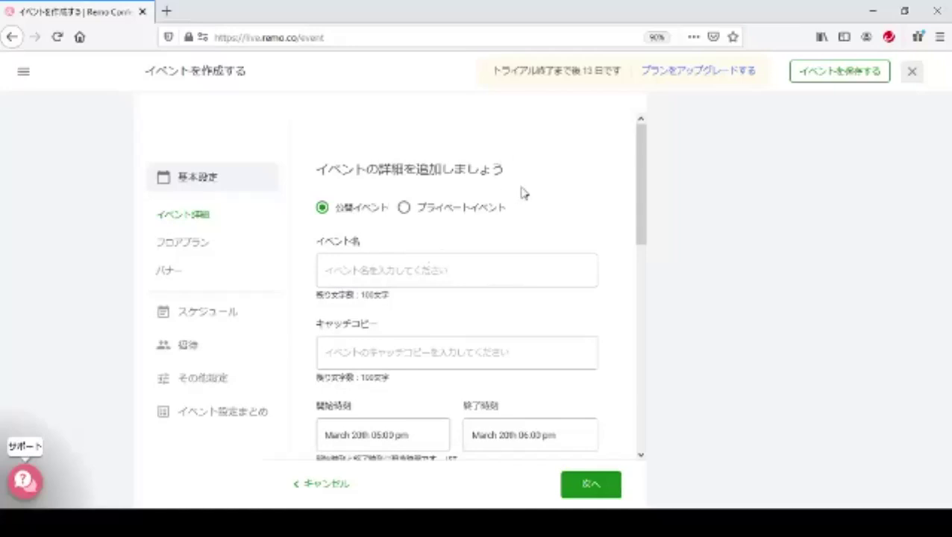
- Name the event テストイベント and enter みんなでRemoを体験しましょう！ as its catchphrase
{"action": "scroll", "coordinate": [522, 193], "scroll_direction": "down", "scroll_amount": 2}
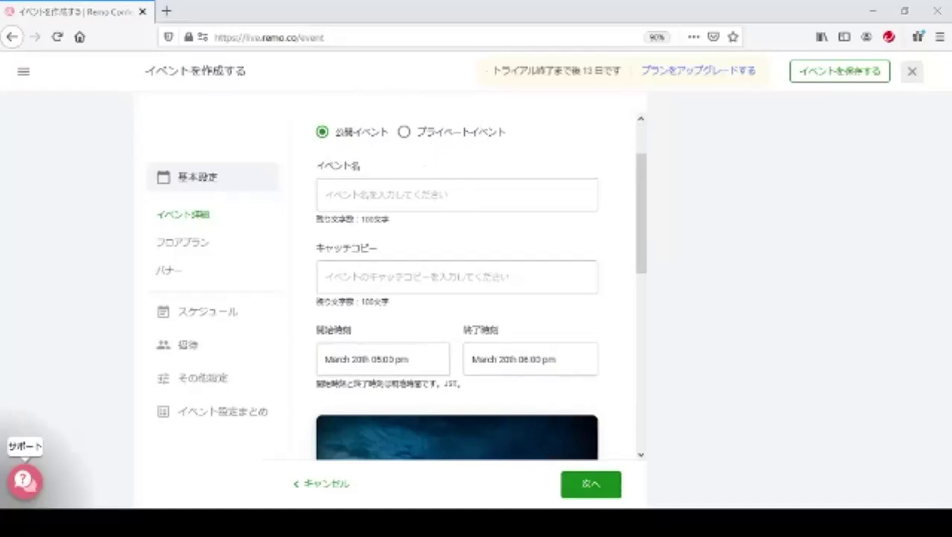
{"action": "left_click", "coordinate": [418, 196]}
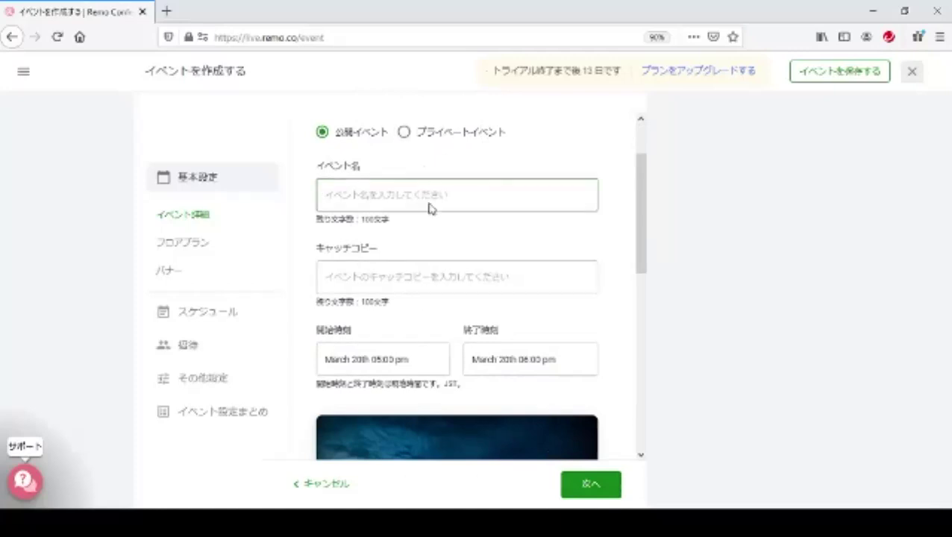
{"action": "type", "text": "テストイベント"}
{"action": "key", "text": "alt+Tab"}
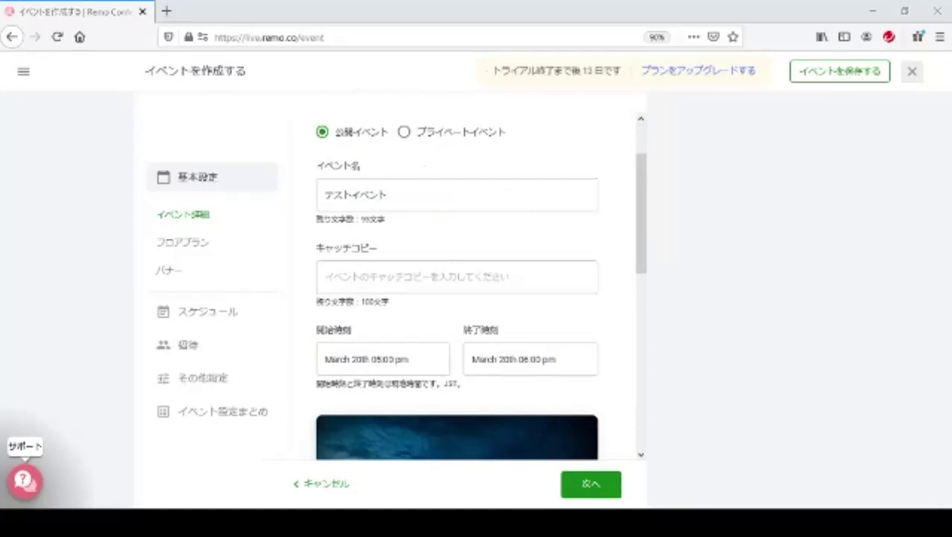
{"action": "key", "text": "alt+Tab"}
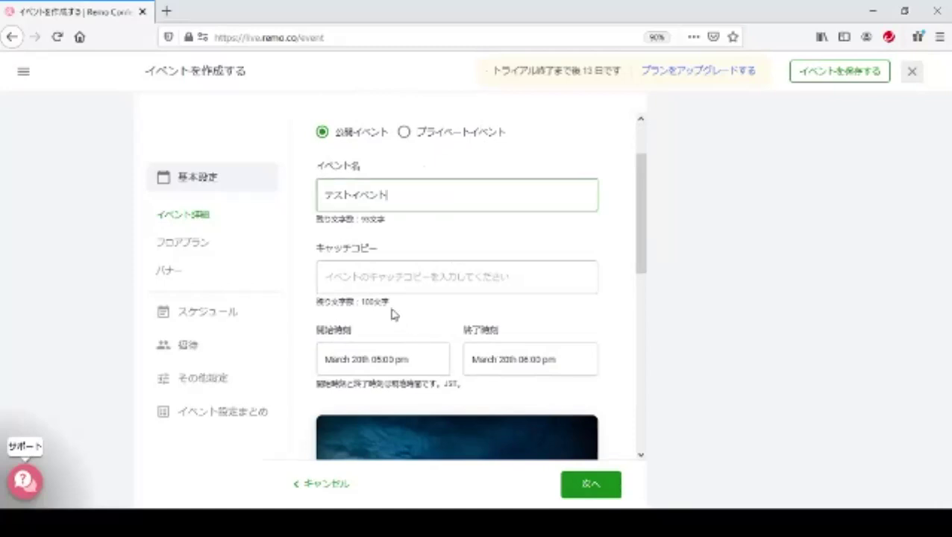
{"action": "left_click", "coordinate": [385, 276]}
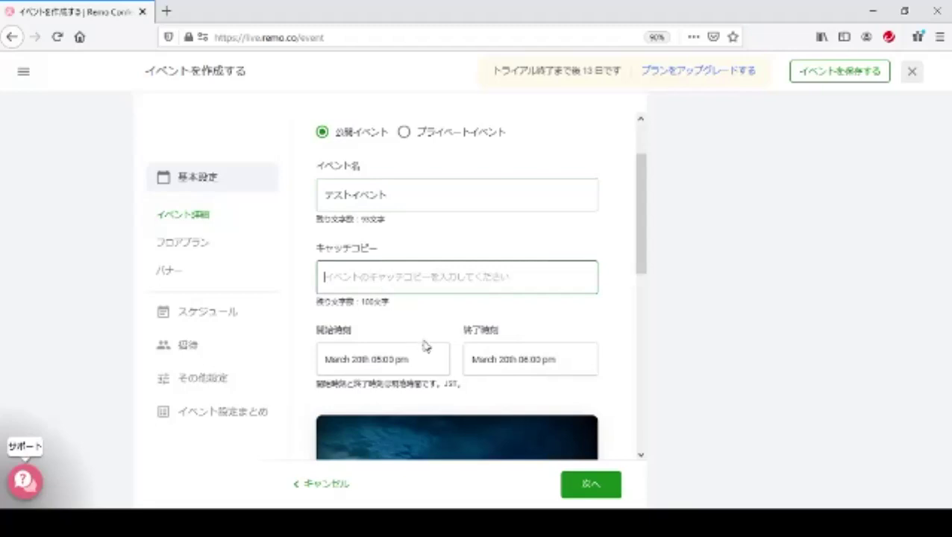
{"action": "type", "text": "みんなでRemoを体験しましょう！"}
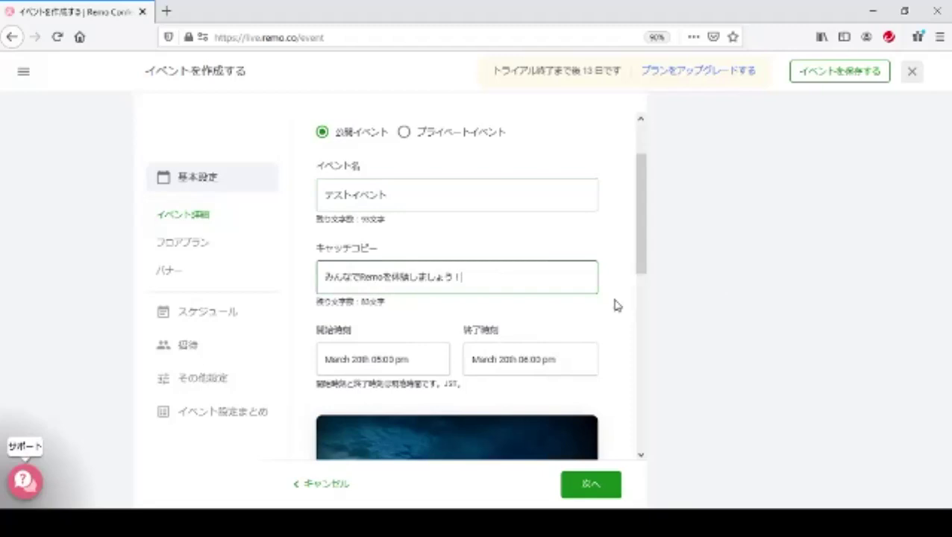
{"action": "scroll", "coordinate": [616, 304], "scroll_direction": "down", "scroll_amount": 2}
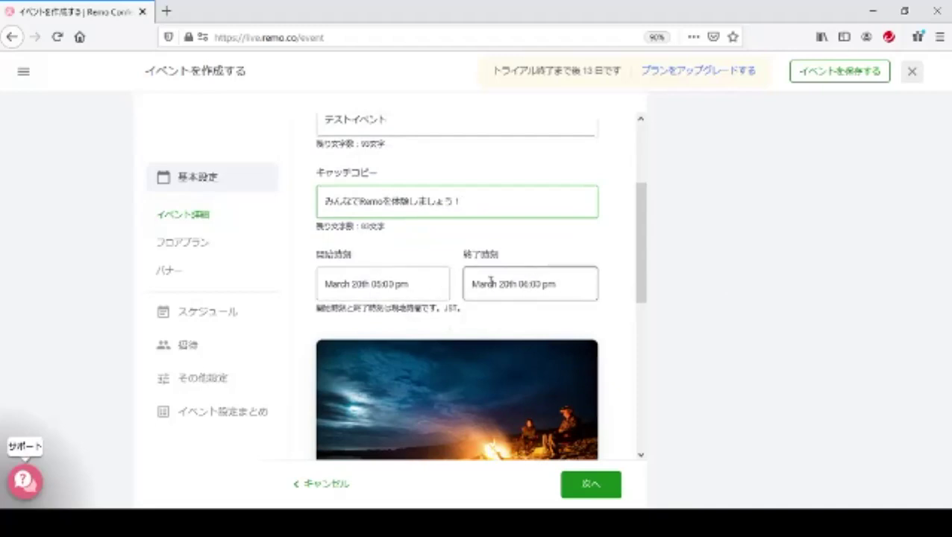
{"action": "left_click", "coordinate": [408, 290]}
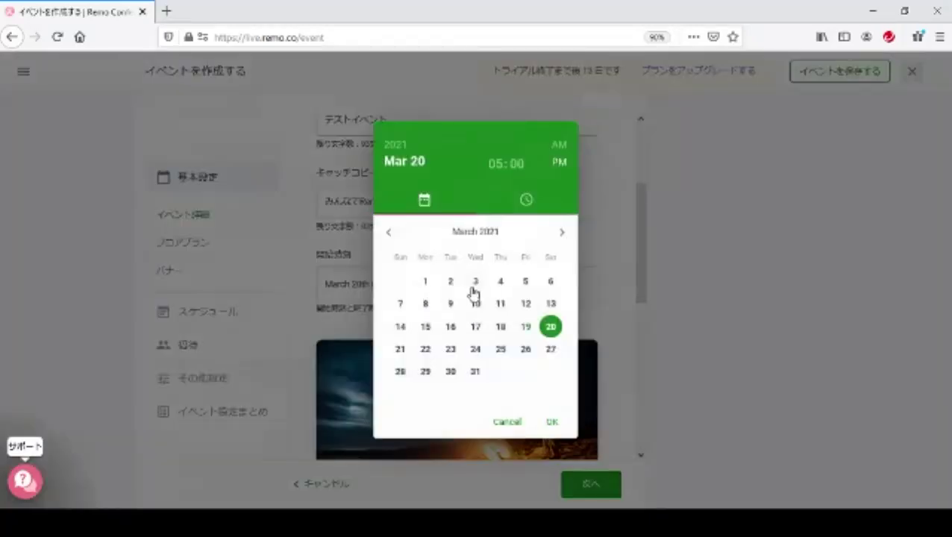
{"action": "left_click", "coordinate": [425, 351]}
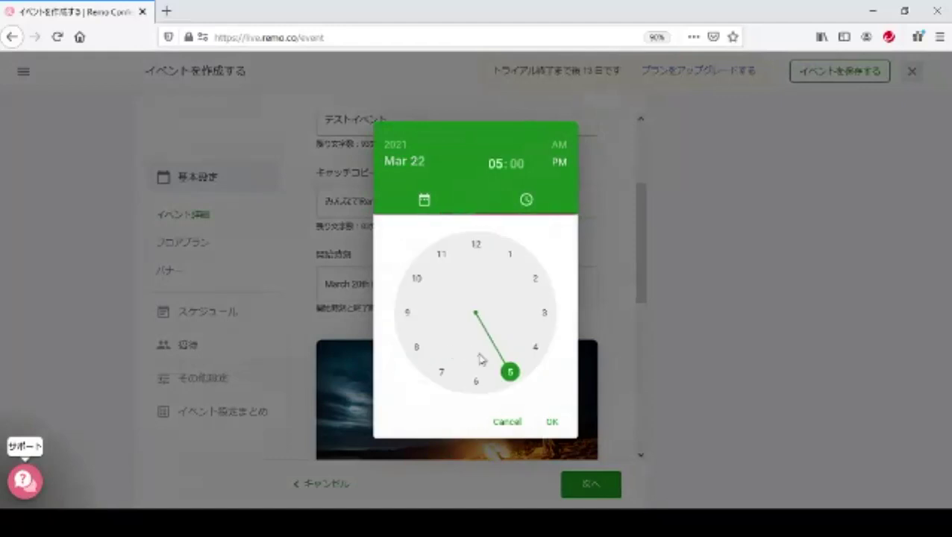
{"action": "left_click", "coordinate": [513, 423]}
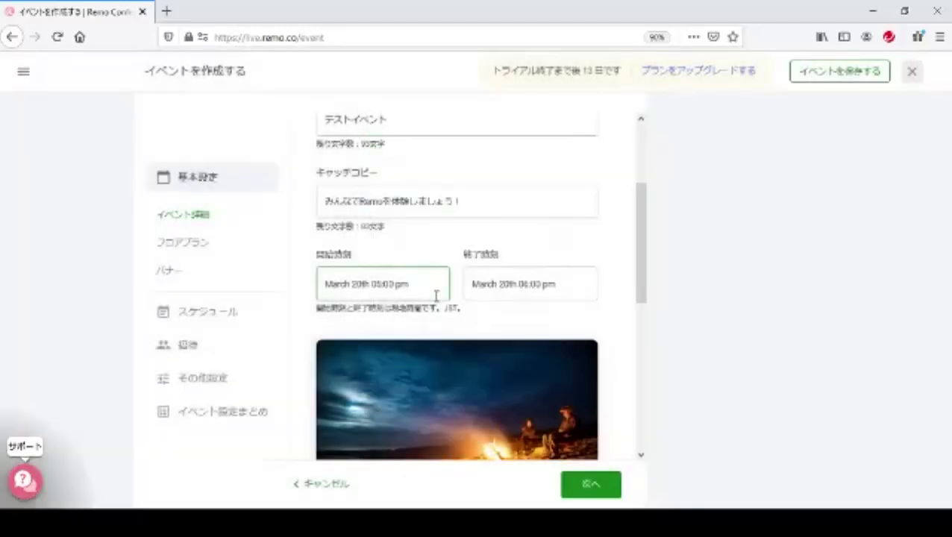
{"action": "left_click", "coordinate": [399, 288]}
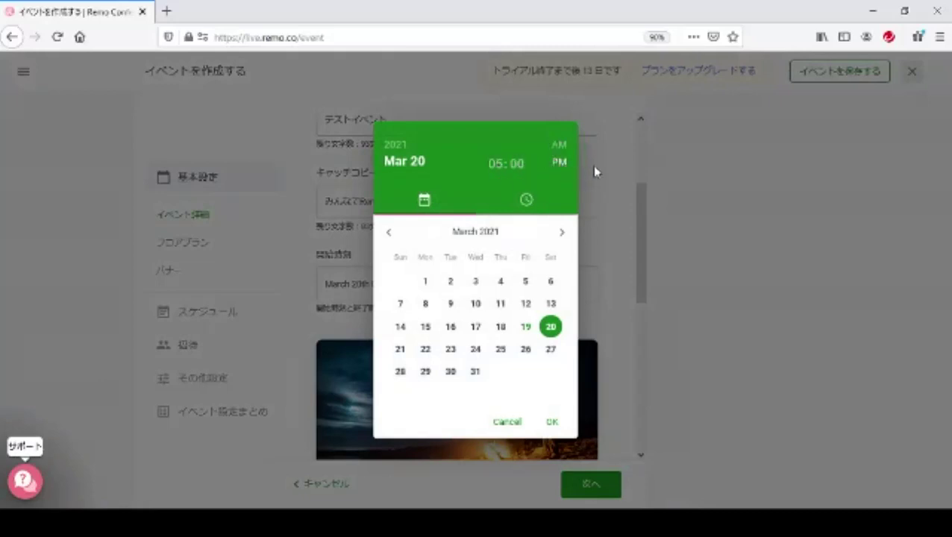
{"action": "left_click", "coordinate": [596, 243]}
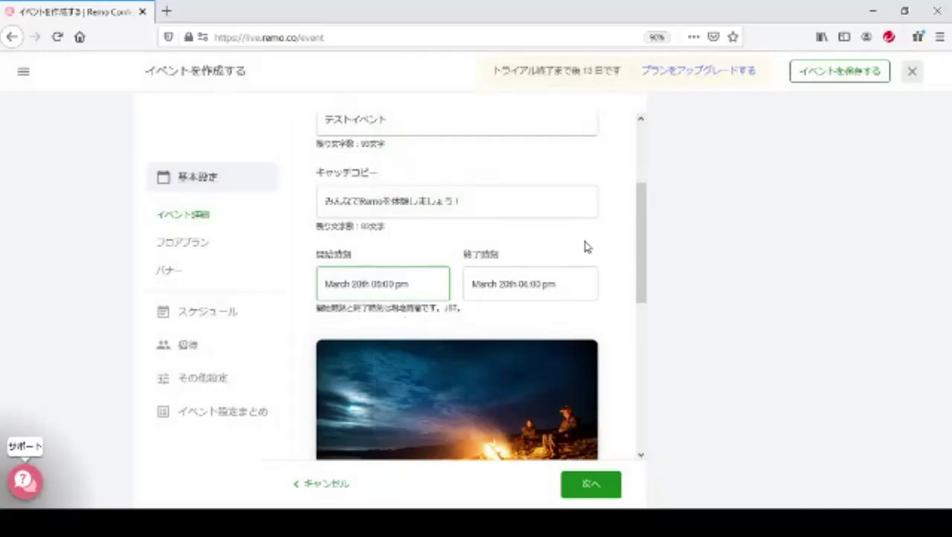
- Look over the event's cover image and page description sections and advance to the floor plan selection
{"action": "scroll", "coordinate": [586, 246], "scroll_direction": "down", "scroll_amount": 3}
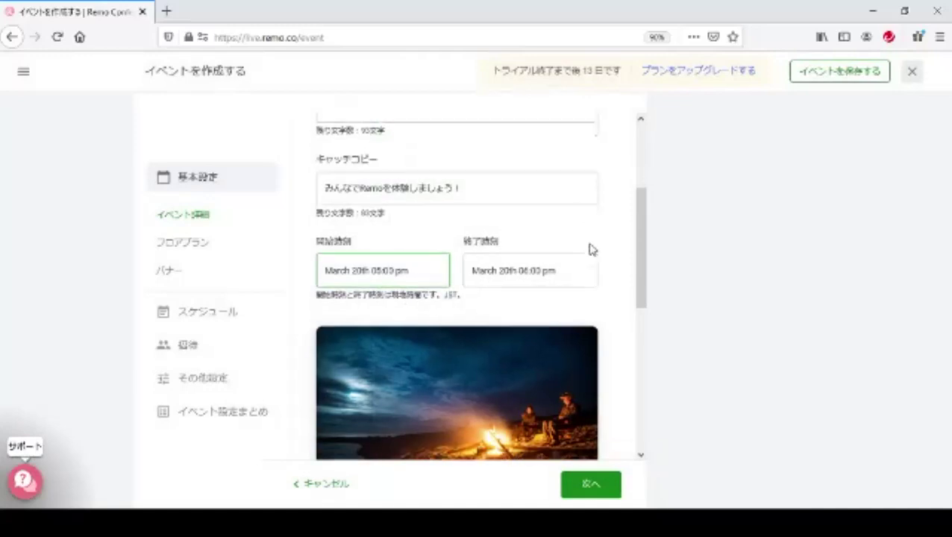
{"action": "scroll", "coordinate": [590, 248], "scroll_direction": "down", "scroll_amount": 3}
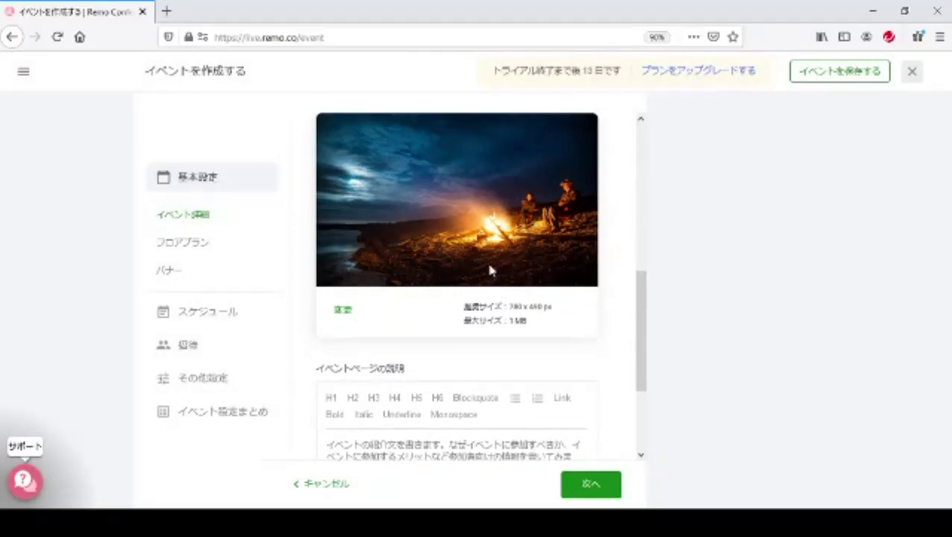
{"action": "left_click", "coordinate": [586, 489]}
{"action": "left_click_drag", "start_coordinate": [638, 395], "coordinate": [642, 408]}
{"action": "scroll", "coordinate": [582, 403], "scroll_direction": "down", "scroll_amount": 2}
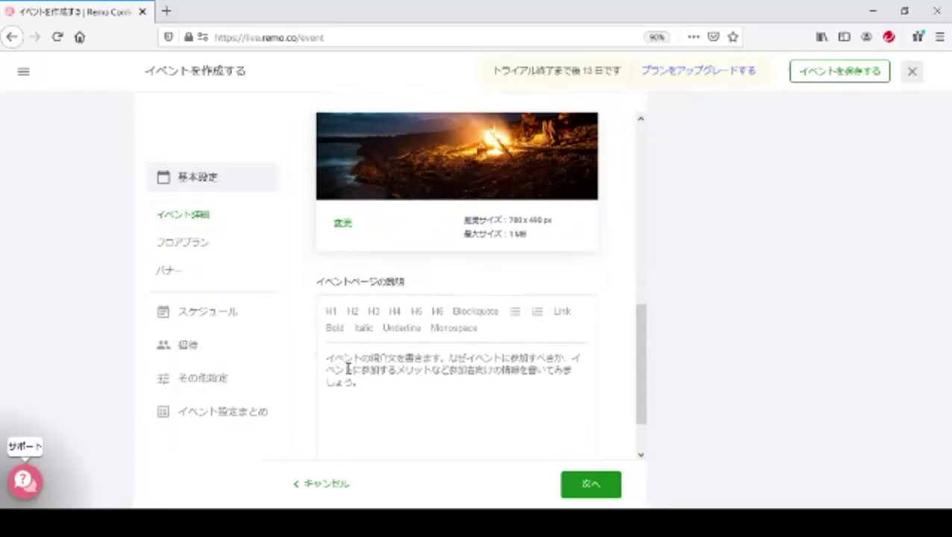
{"action": "left_click", "coordinate": [595, 489]}
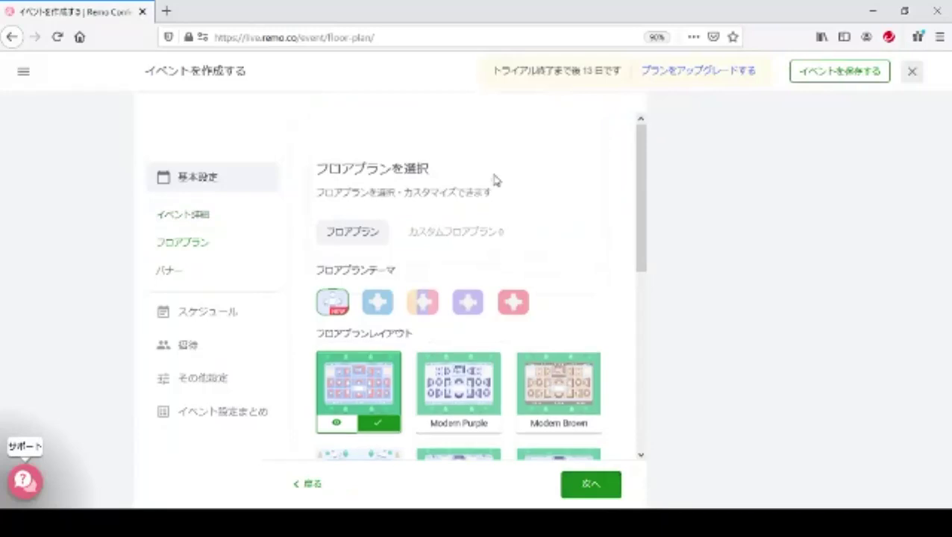
- Compare the available floor plan themes and select the blue one
{"action": "scroll", "coordinate": [493, 179], "scroll_direction": "down", "scroll_amount": 2}
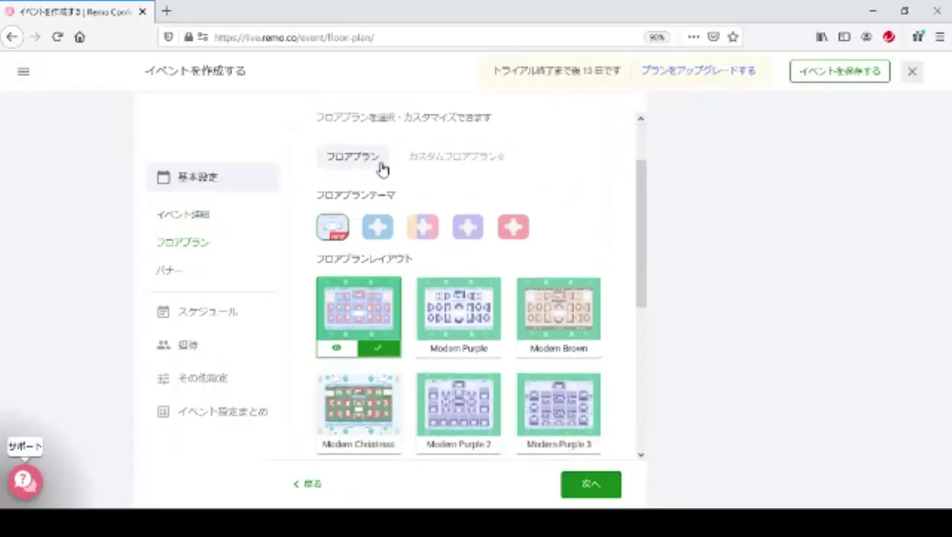
{"action": "left_click", "coordinate": [377, 227]}
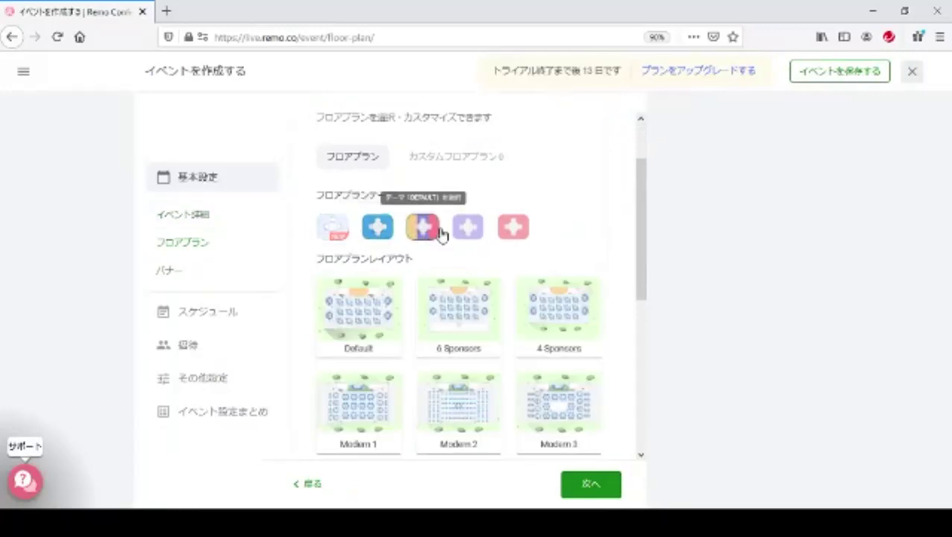
{"action": "left_click", "coordinate": [437, 231]}
{"action": "left_click", "coordinate": [468, 230]}
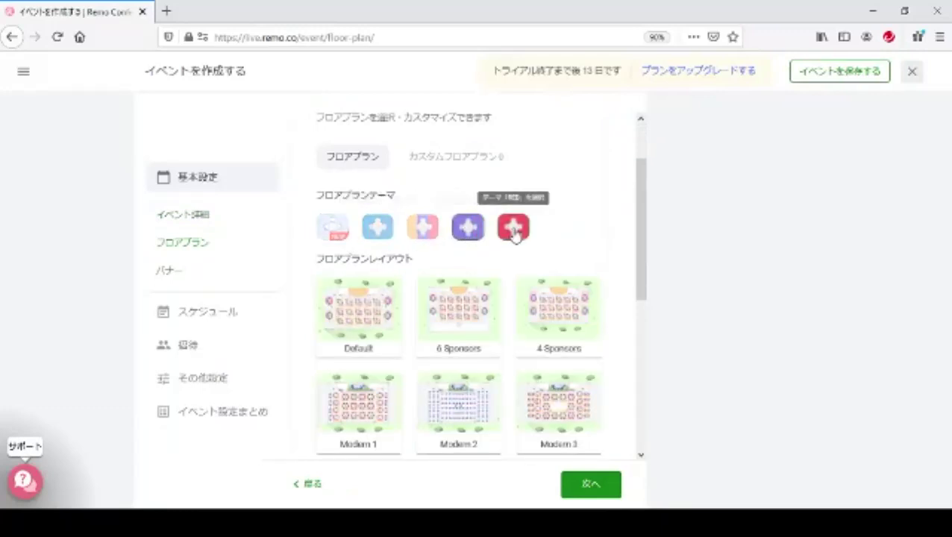
{"action": "left_click", "coordinate": [513, 229]}
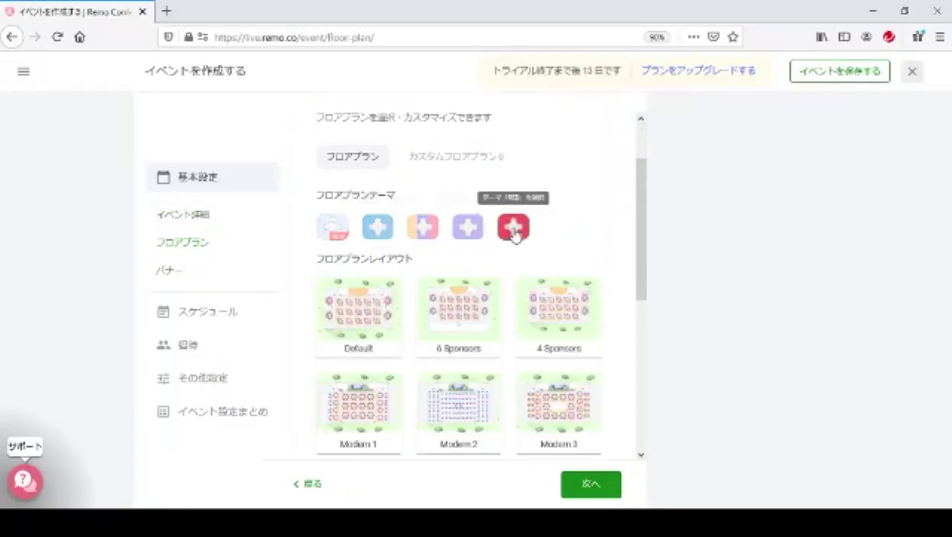
{"action": "left_click", "coordinate": [384, 237]}
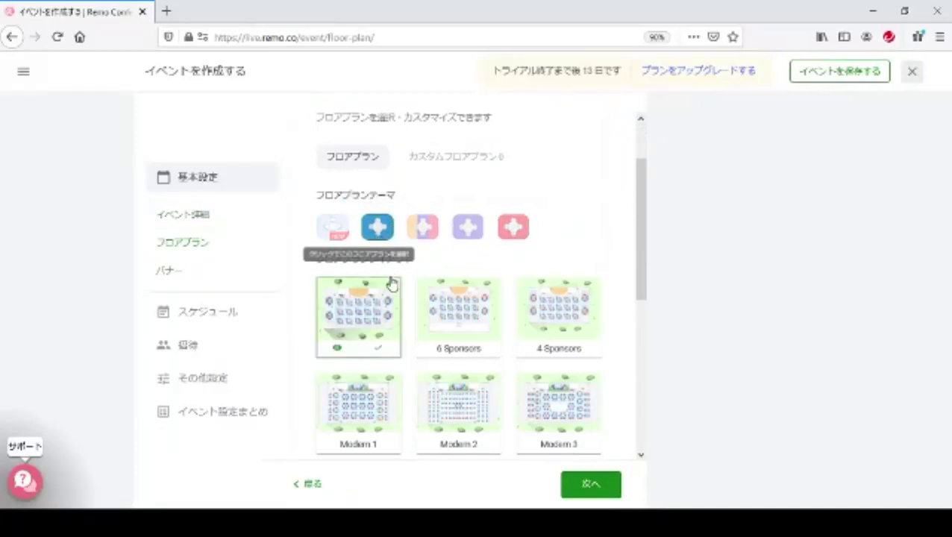
- Preview the Default floor plan layout at full size and browse the remaining layouts of the theme
{"action": "scroll", "coordinate": [569, 198], "scroll_direction": "down", "scroll_amount": 2}
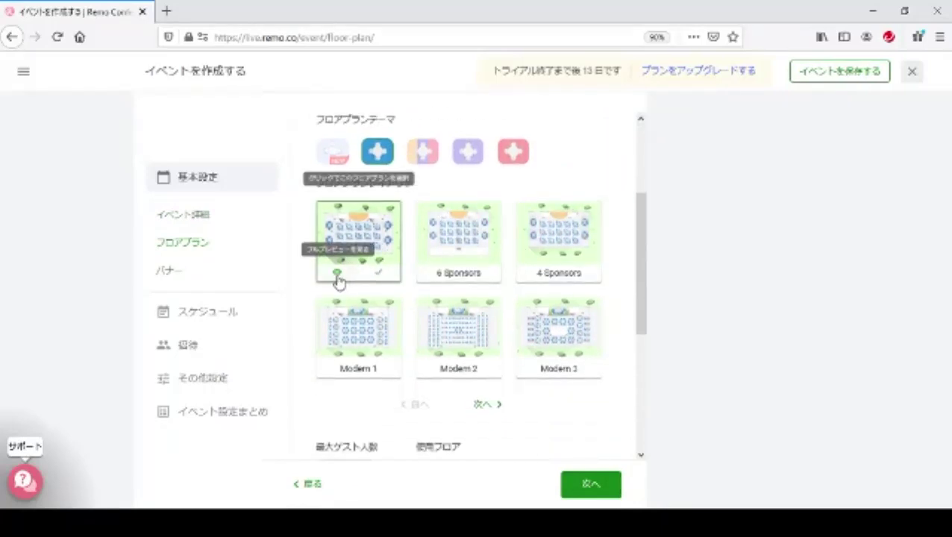
{"action": "left_click", "coordinate": [337, 276]}
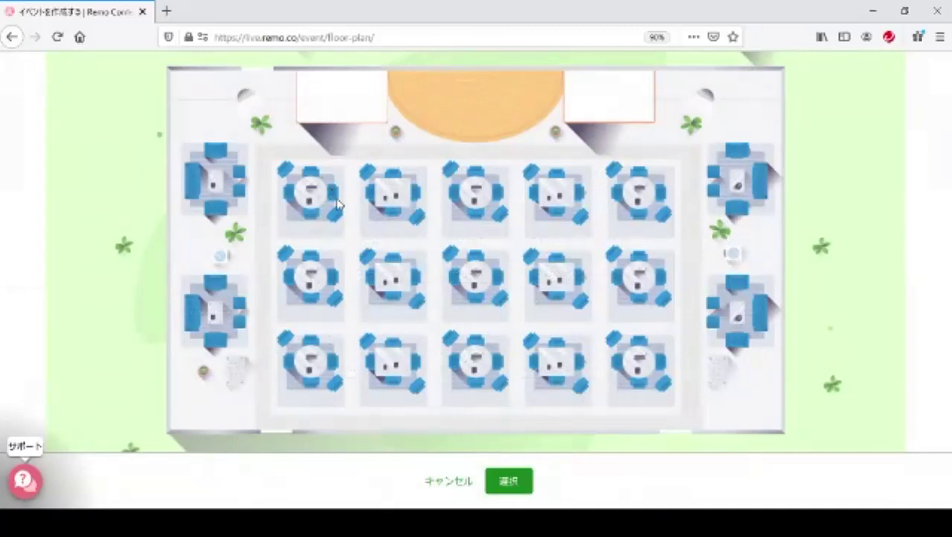
{"action": "left_click", "coordinate": [447, 485]}
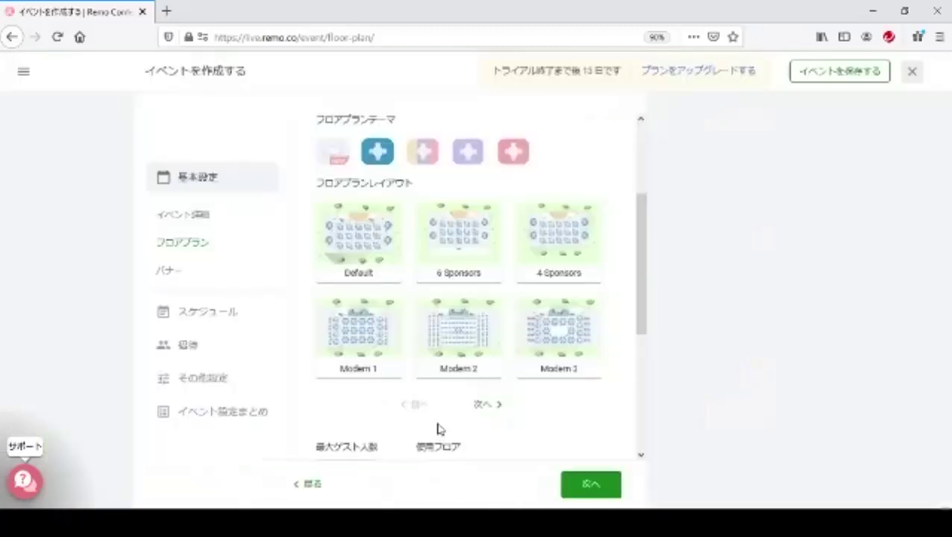
{"action": "left_click", "coordinate": [483, 407]}
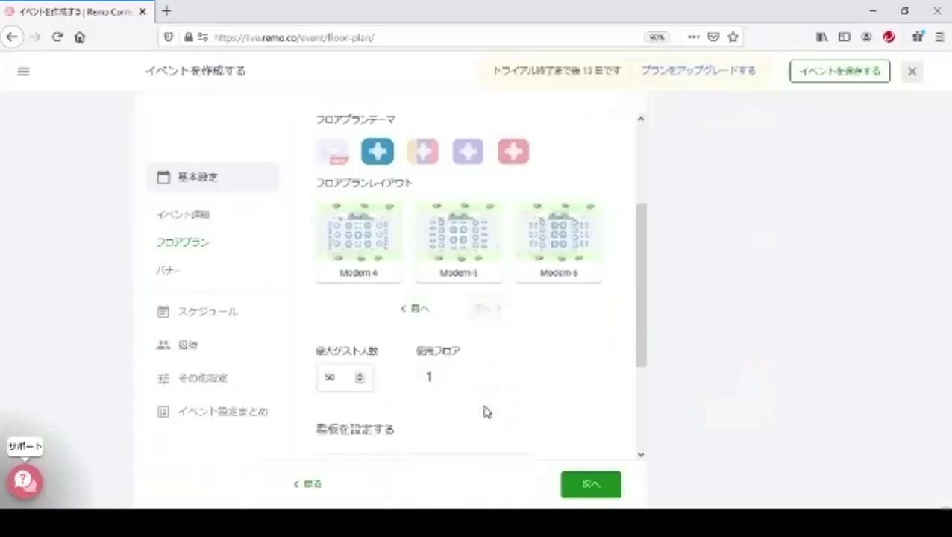
{"action": "left_click", "coordinate": [414, 308]}
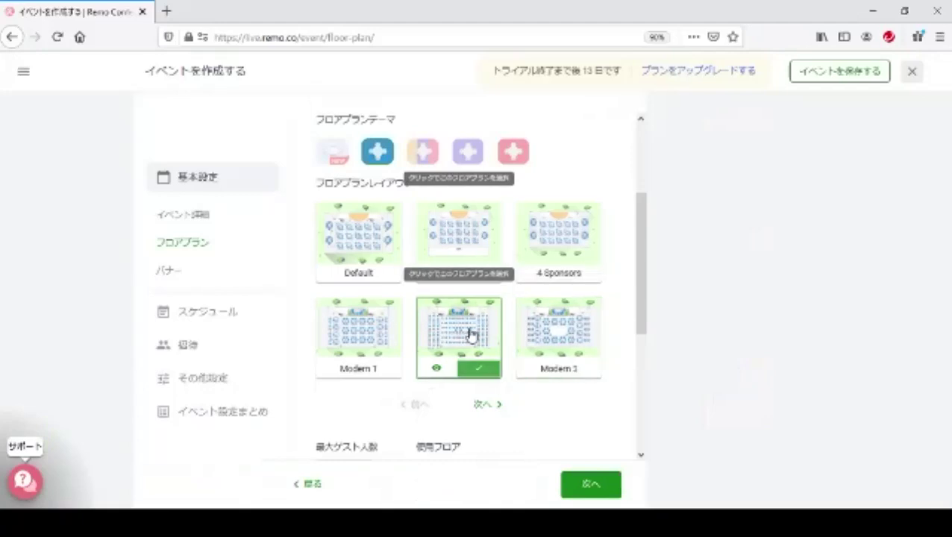
- Preview the Modern 2 and Default floor plan layouts at full size, closing each preview without choosing it
{"action": "left_click", "coordinate": [436, 367]}
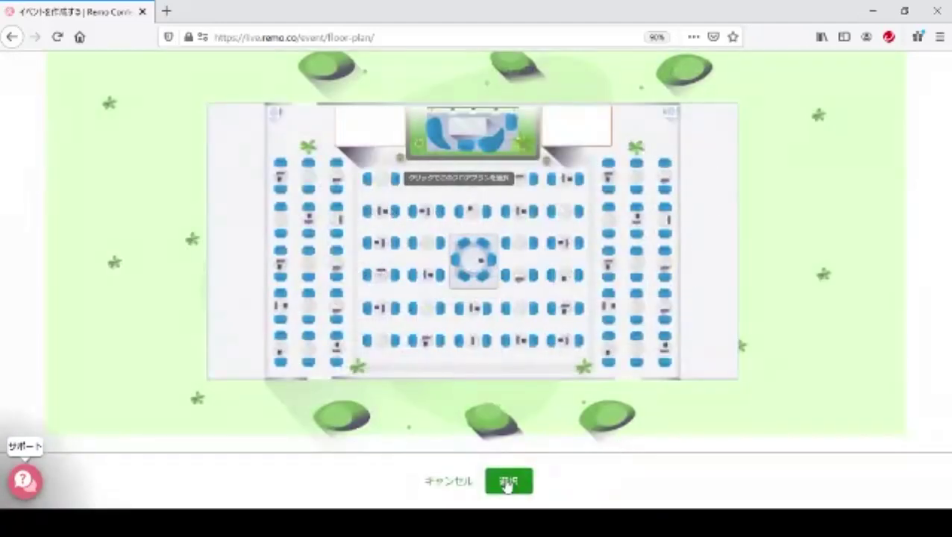
{"action": "left_click", "coordinate": [462, 484]}
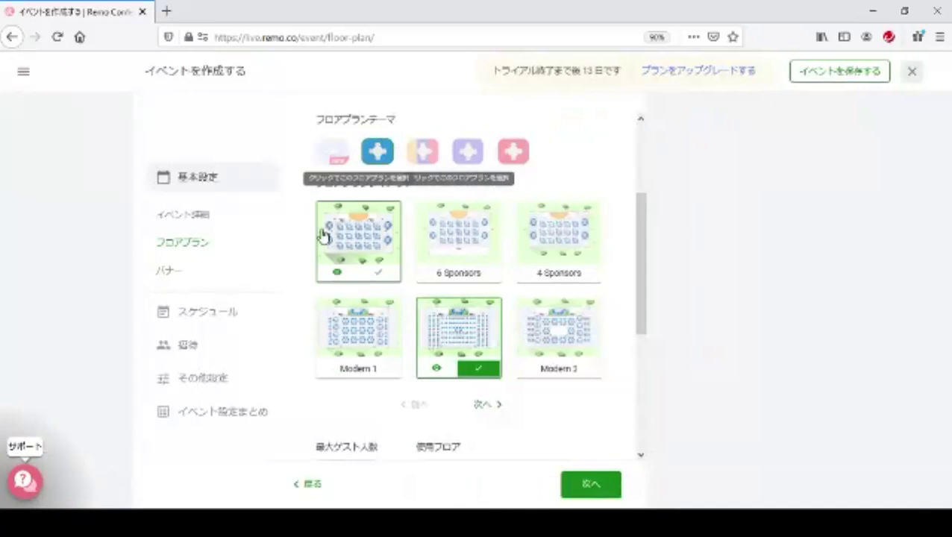
{"action": "left_click", "coordinate": [337, 273]}
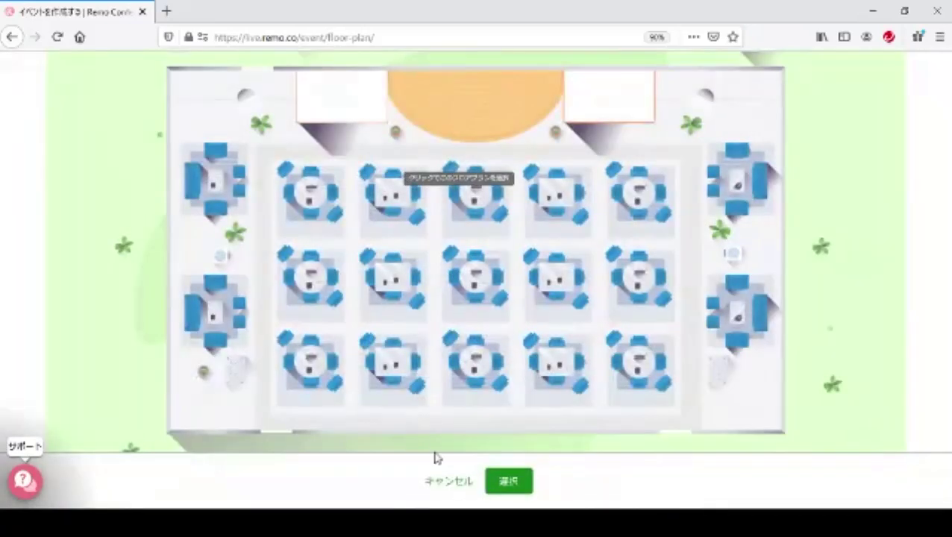
{"action": "left_click", "coordinate": [447, 484]}
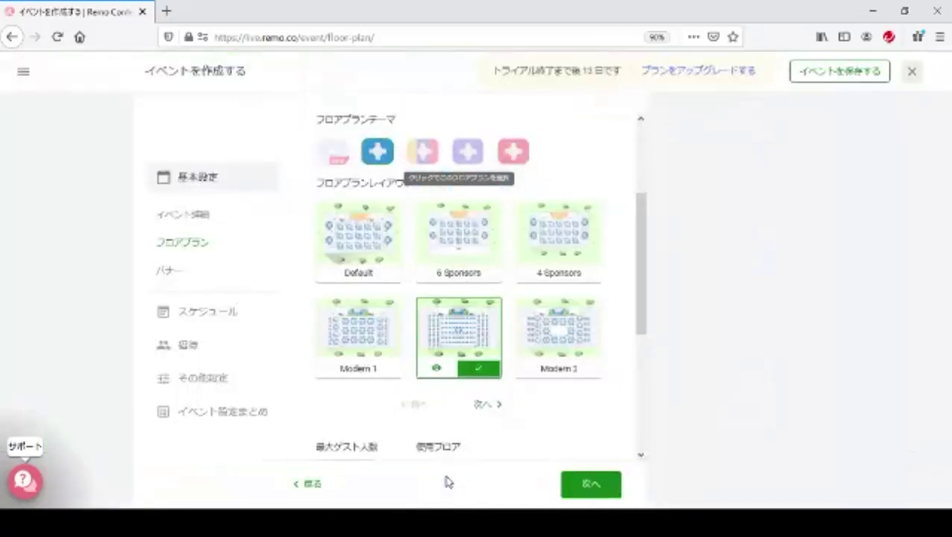
- Preview the Modern 1 floor plan layout at full size and select it for the event
{"action": "mouse_move", "coordinate": [353, 381]}
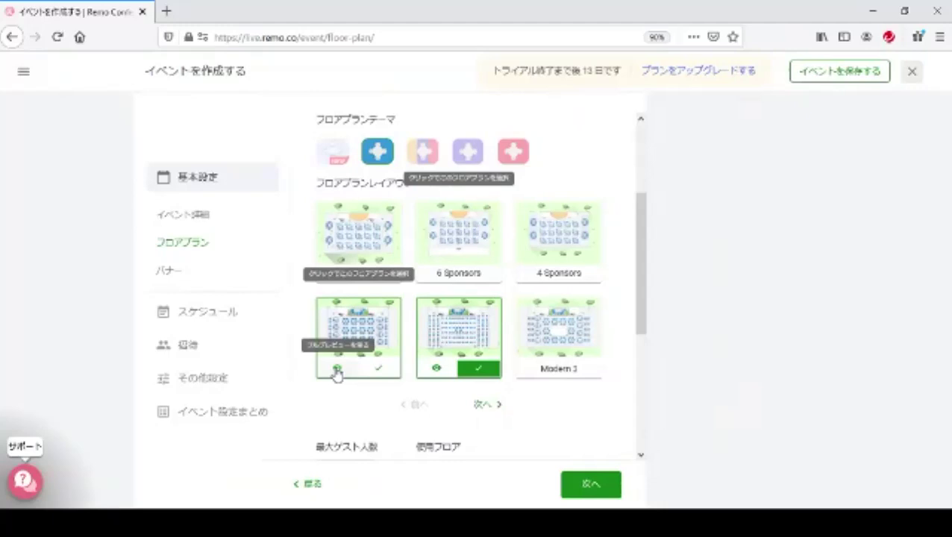
{"action": "left_click", "coordinate": [336, 370]}
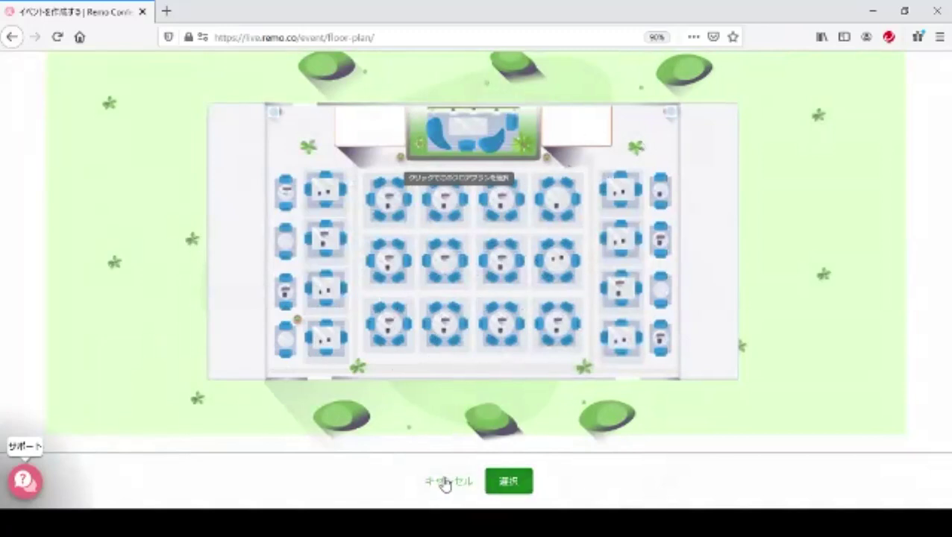
{"action": "left_click", "coordinate": [526, 490]}
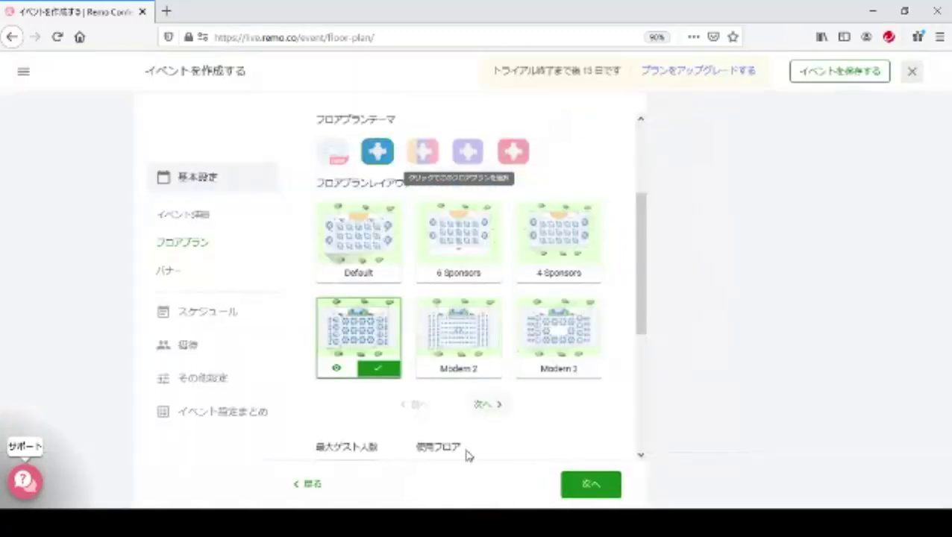
- Examine the maximum guest count and the options for the left and right floor plan signboards
{"action": "scroll", "coordinate": [553, 422], "scroll_direction": "down", "scroll_amount": 2}
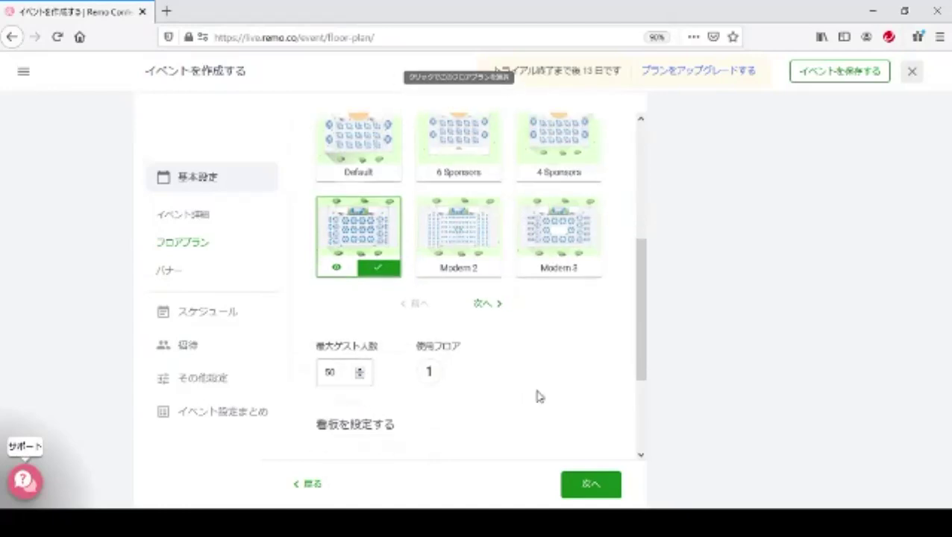
{"action": "scroll", "coordinate": [538, 395], "scroll_direction": "down", "scroll_amount": 3}
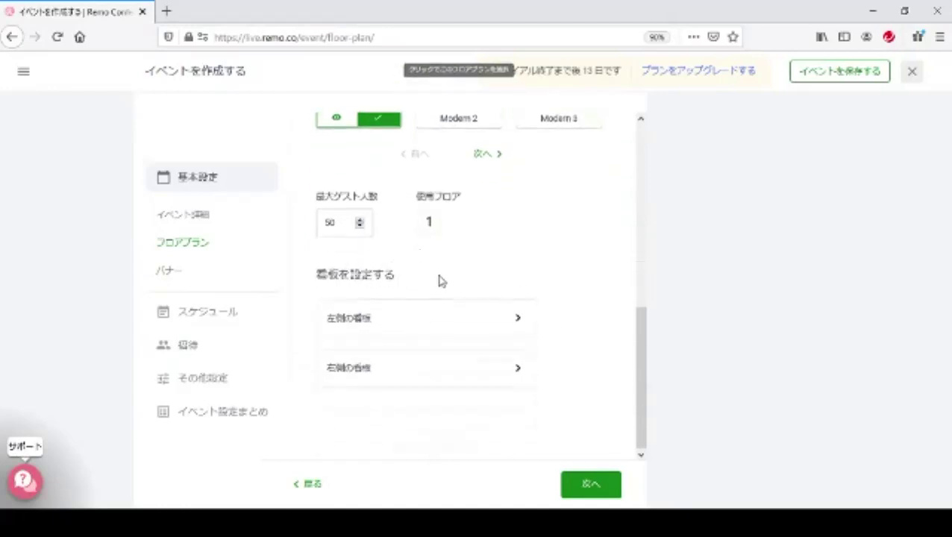
{"action": "left_click", "coordinate": [520, 323]}
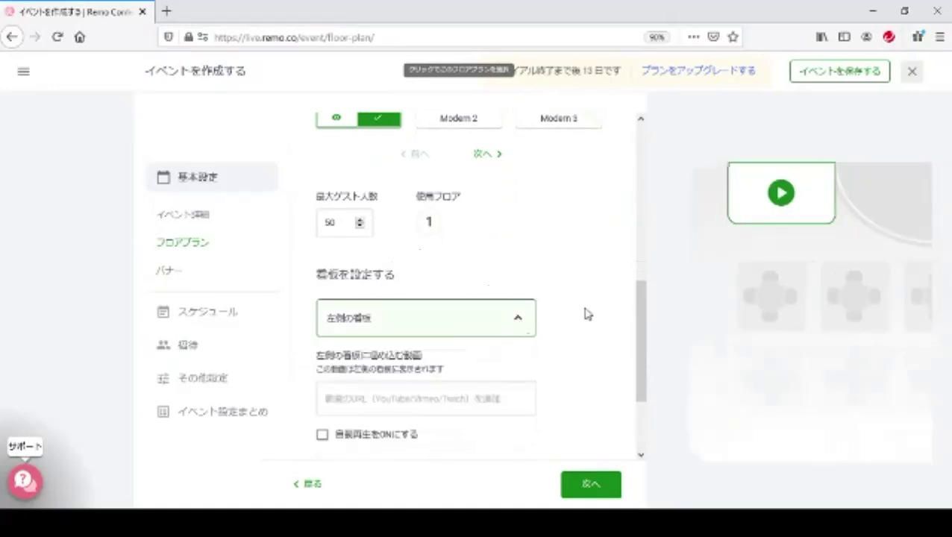
{"action": "scroll", "coordinate": [570, 302], "scroll_direction": "down", "scroll_amount": 3}
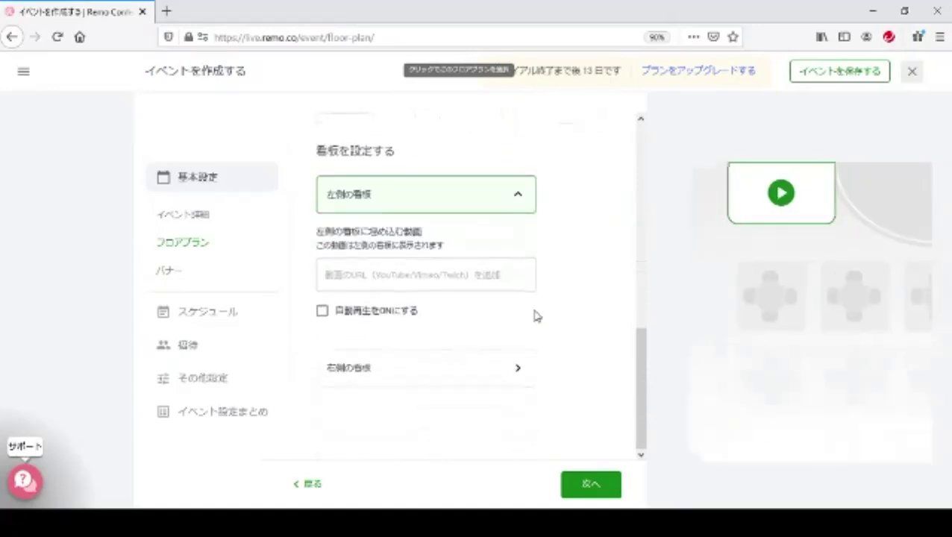
{"action": "left_click", "coordinate": [512, 366]}
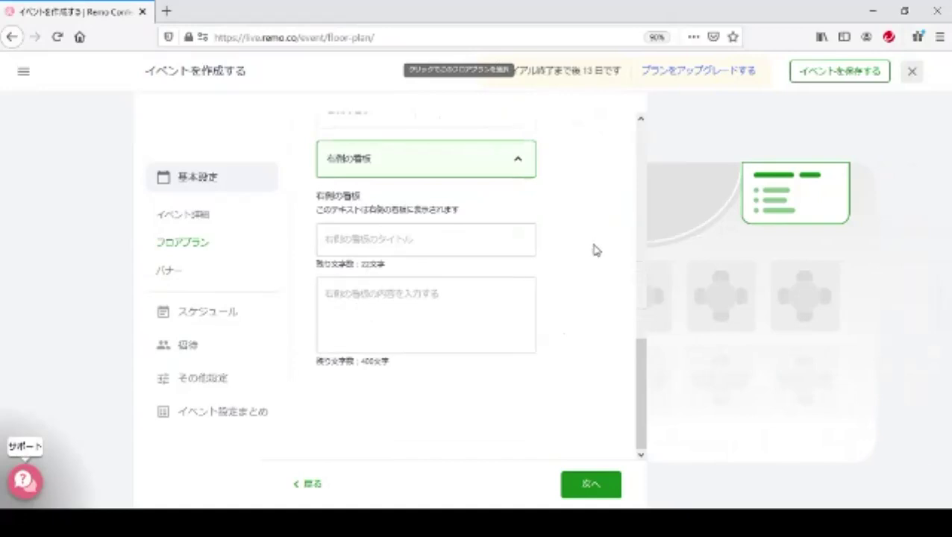
{"action": "scroll", "coordinate": [596, 249], "scroll_direction": "up", "scroll_amount": 5}
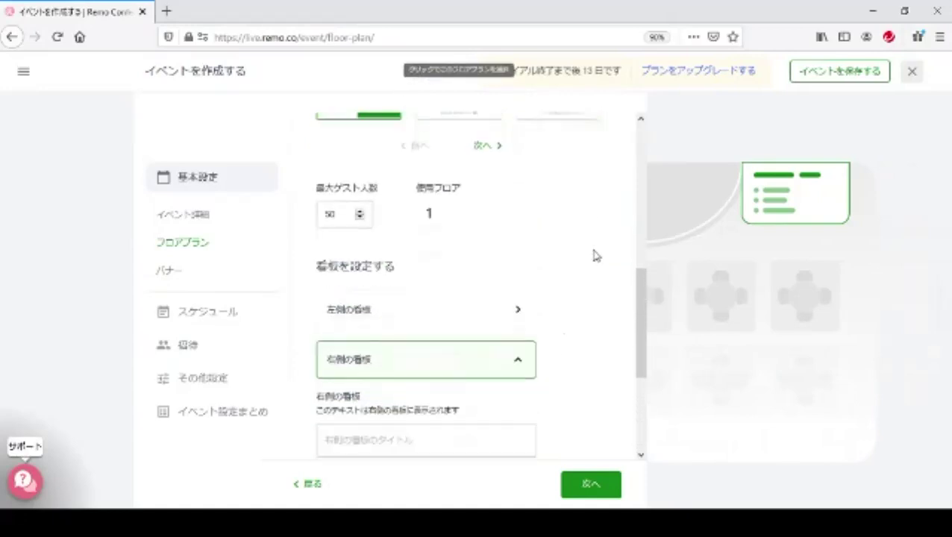
{"action": "scroll", "coordinate": [596, 255], "scroll_direction": "down", "scroll_amount": 1}
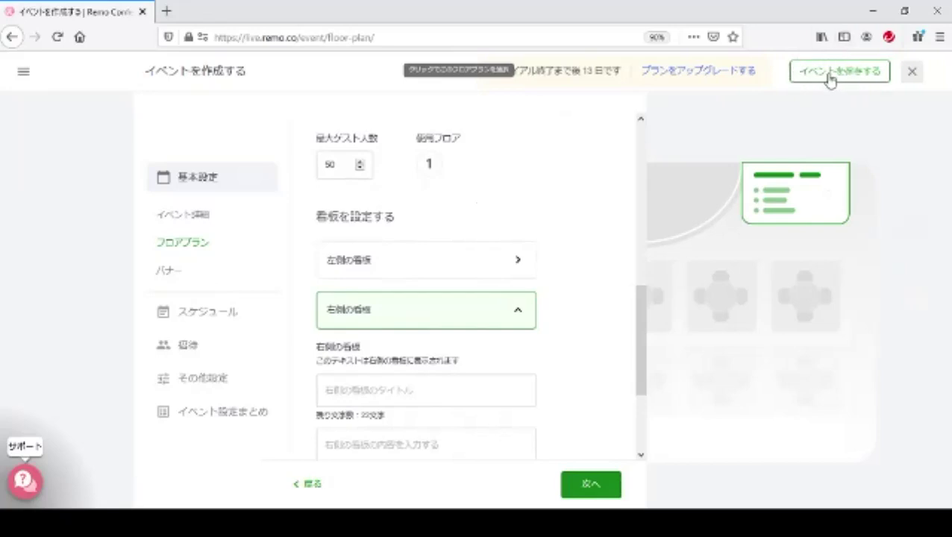
- Advance to the banner settings, start a new banner named 日本語学会大会企画運営委員会, and upload its banner image
{"action": "left_click", "coordinate": [592, 486]}
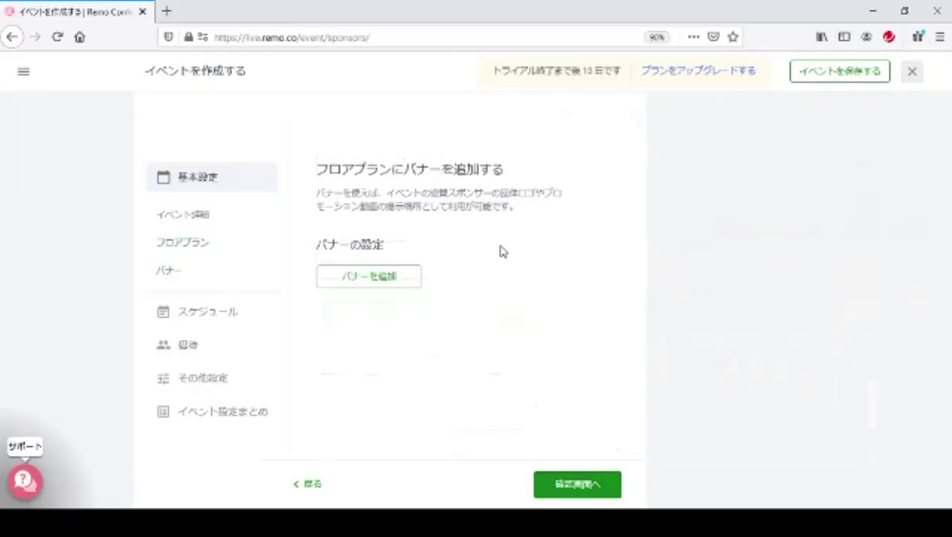
{"action": "left_click", "coordinate": [387, 278]}
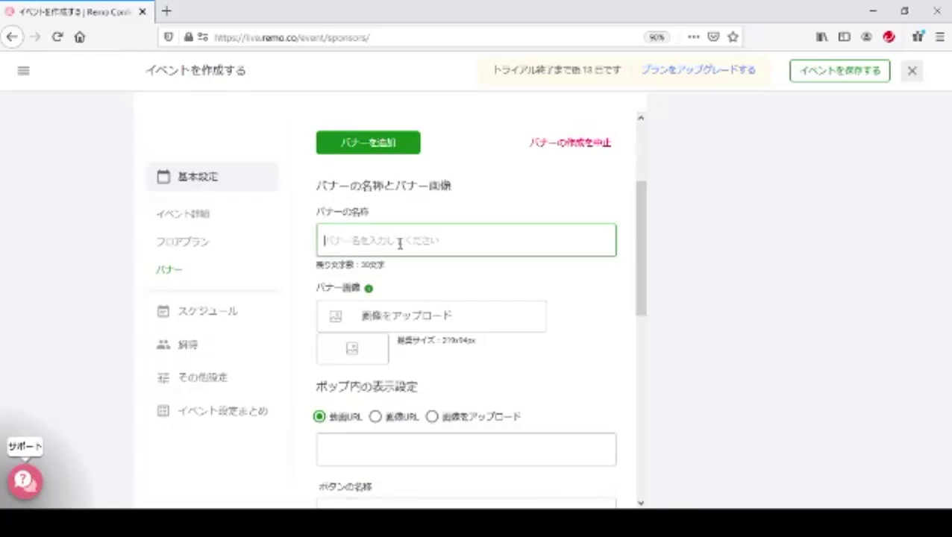
{"action": "type", "text": "日本語学会大会企画運営委員会"}
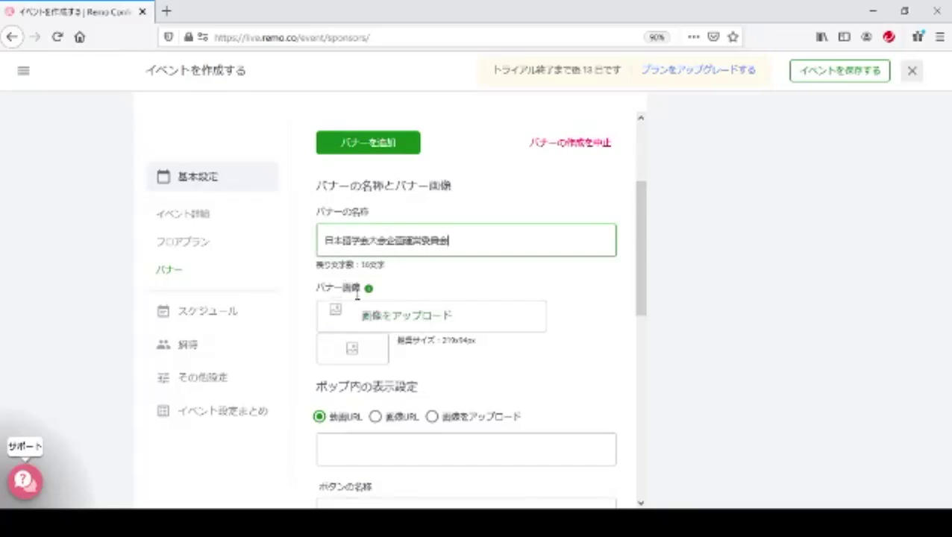
{"action": "left_click", "coordinate": [395, 324]}
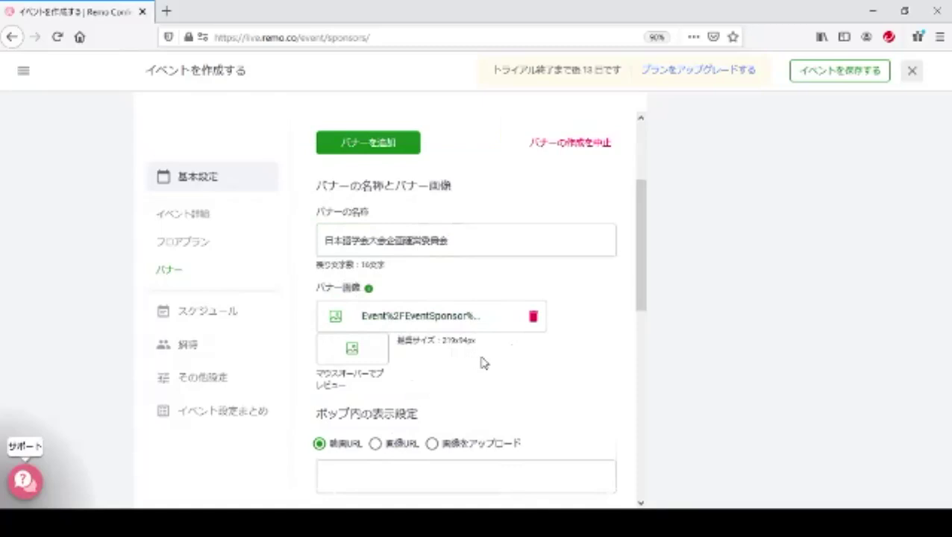
{"action": "scroll", "coordinate": [589, 352], "scroll_direction": "down", "scroll_amount": 1}
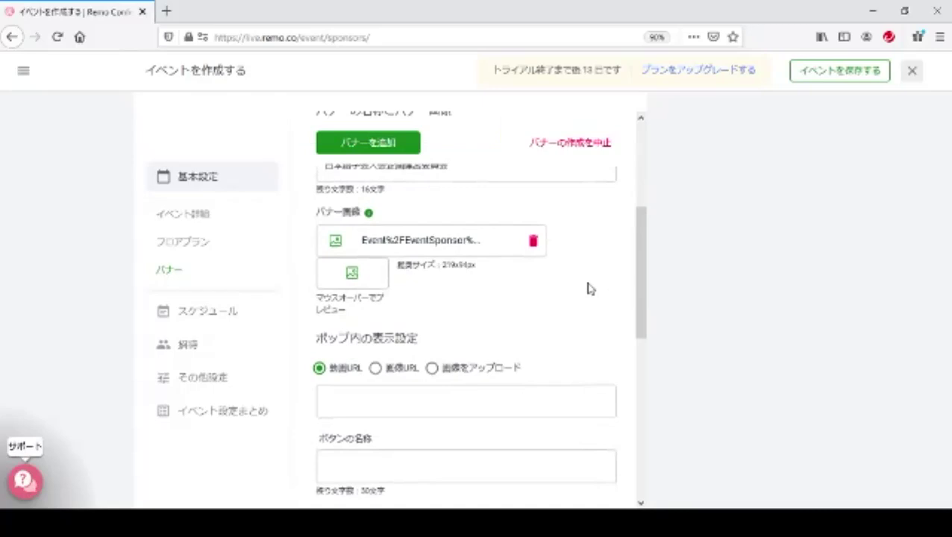
{"action": "scroll", "coordinate": [585, 284], "scroll_direction": "down", "scroll_amount": 1}
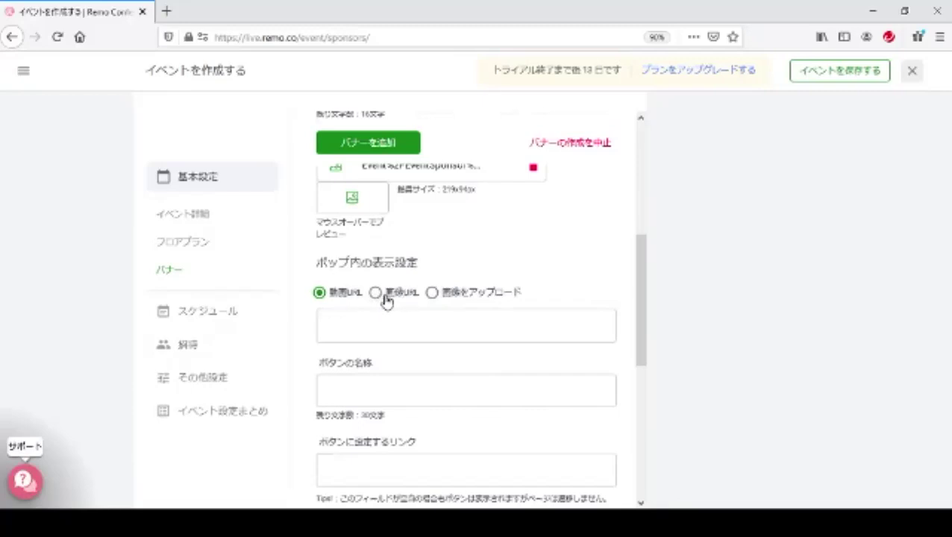
{"action": "left_click", "coordinate": [432, 293]}
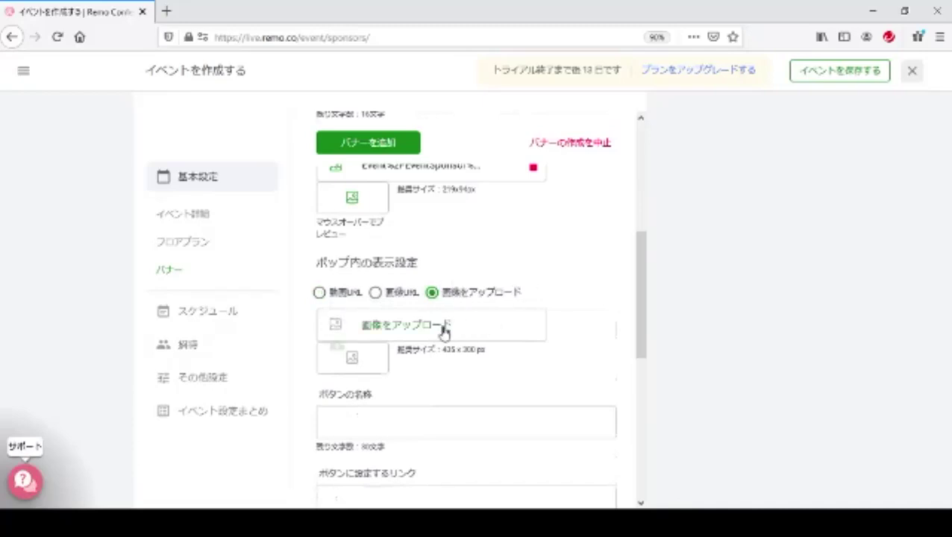
{"action": "left_click", "coordinate": [375, 292]}
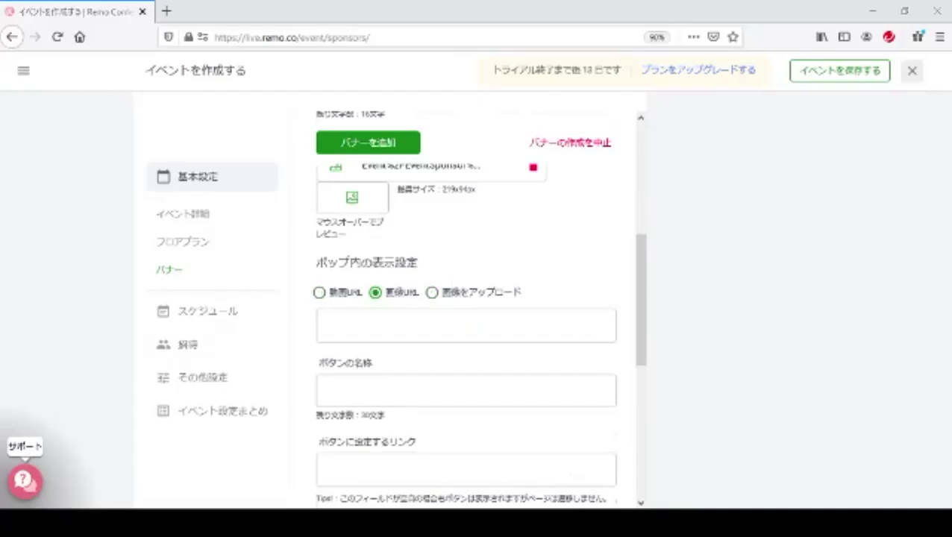
{"action": "left_click", "coordinate": [401, 336]}
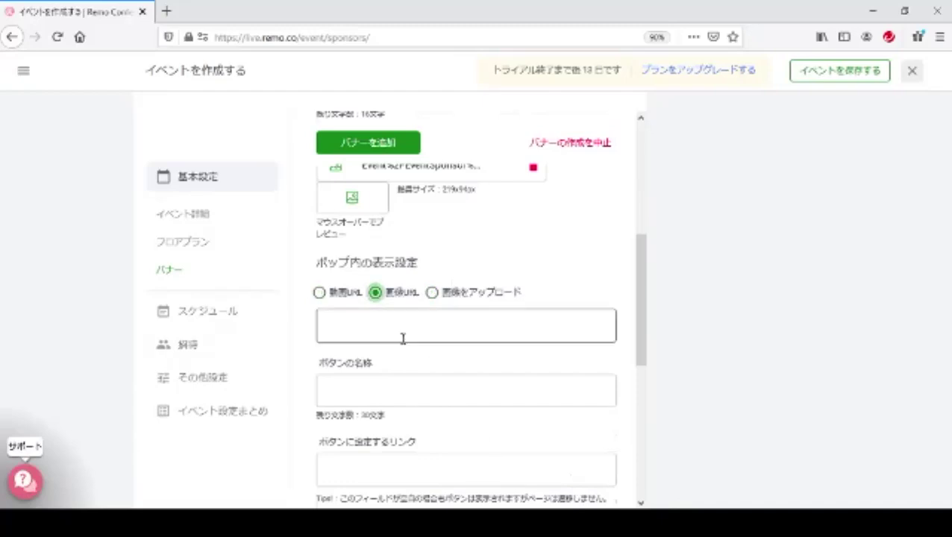
{"action": "type", "text": "https://www.jpling.gr.jp/wp-content/uploads/2018/11/daiziten.jpg"}
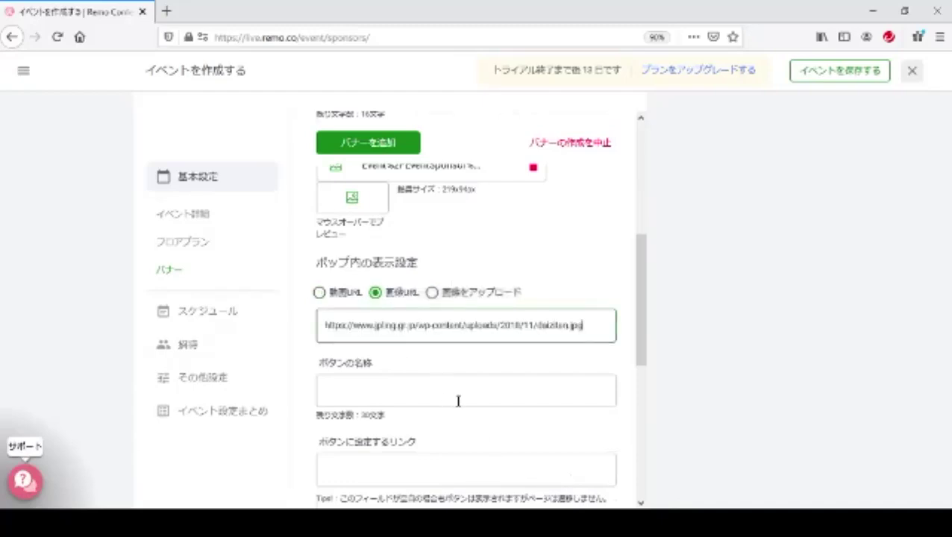
{"action": "scroll", "coordinate": [576, 235], "scroll_direction": "down", "scroll_amount": 1}
{"action": "left_click", "coordinate": [491, 324]}
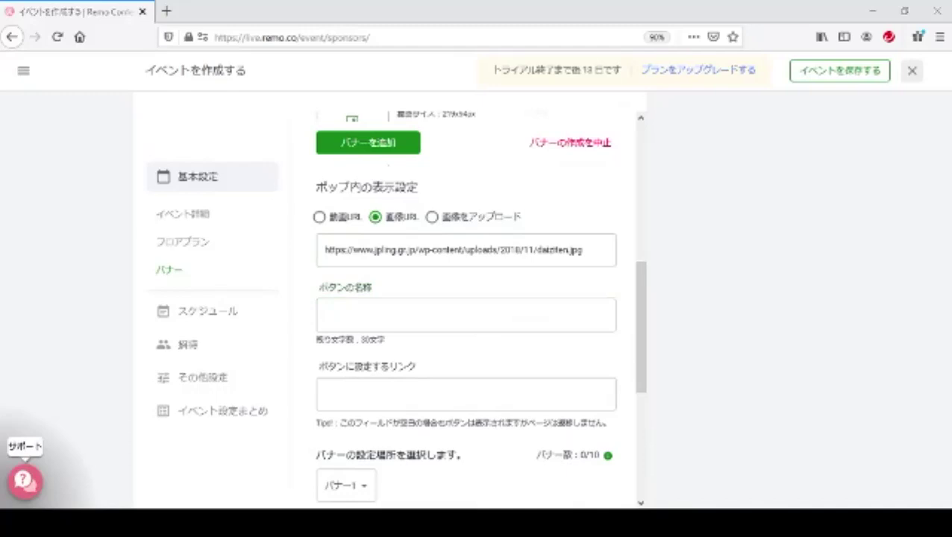
{"action": "key", "text": "alt+Tab"}
{"action": "left_click", "coordinate": [389, 401]}
{"action": "type", "text": "https://www.youtube.com/channel/UCEWCp7ZuZsHnFOBUBXVlmg"}
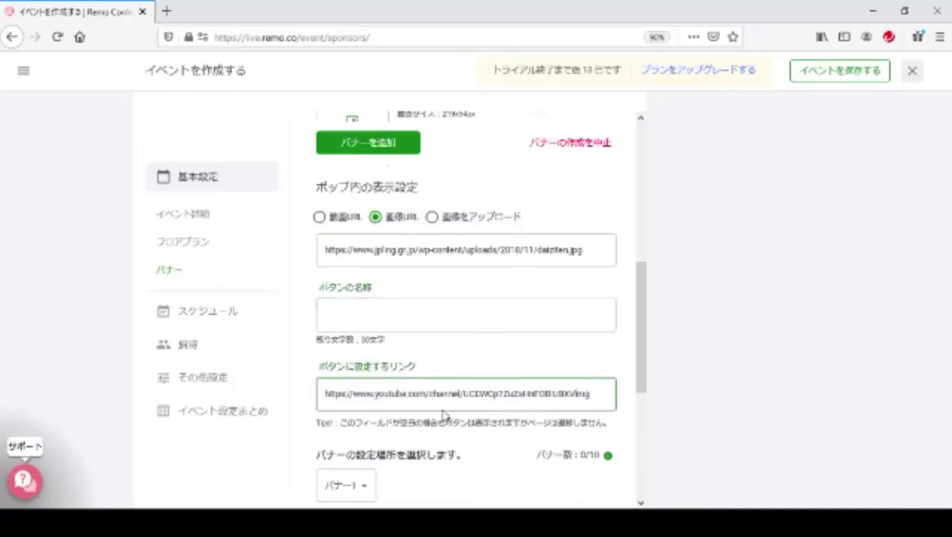
- Name the banner's button 日本語学会YouTubeチャンネルはこちら
{"action": "key", "text": "alt+Tab"}
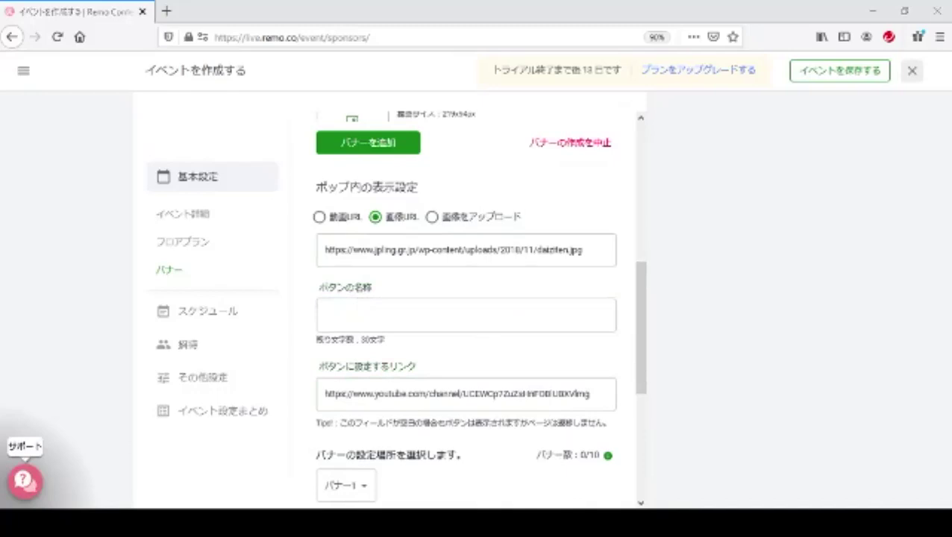
{"action": "key", "text": "alt+Tab"}
{"action": "left_click", "coordinate": [377, 319]}
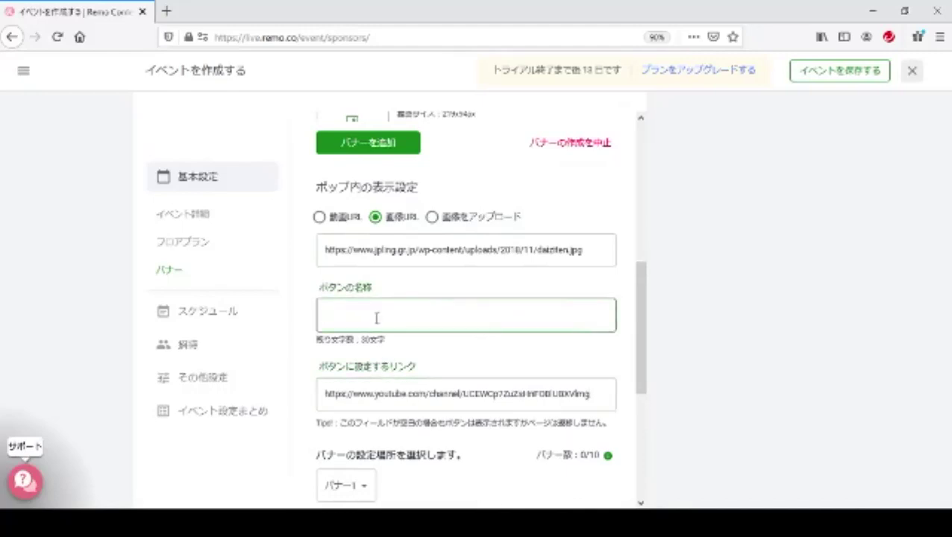
{"action": "type", "text": "日本語学会YouTubeチャンネルはこちら"}
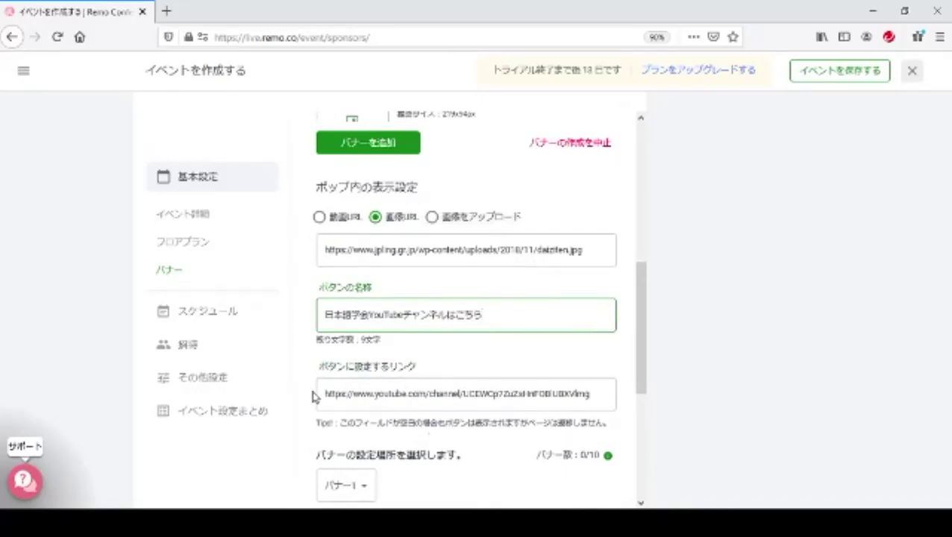
- Place the banner at position バナー16 on the floor plan map and add it to the event
{"action": "scroll", "coordinate": [574, 353], "scroll_direction": "down", "scroll_amount": 1}
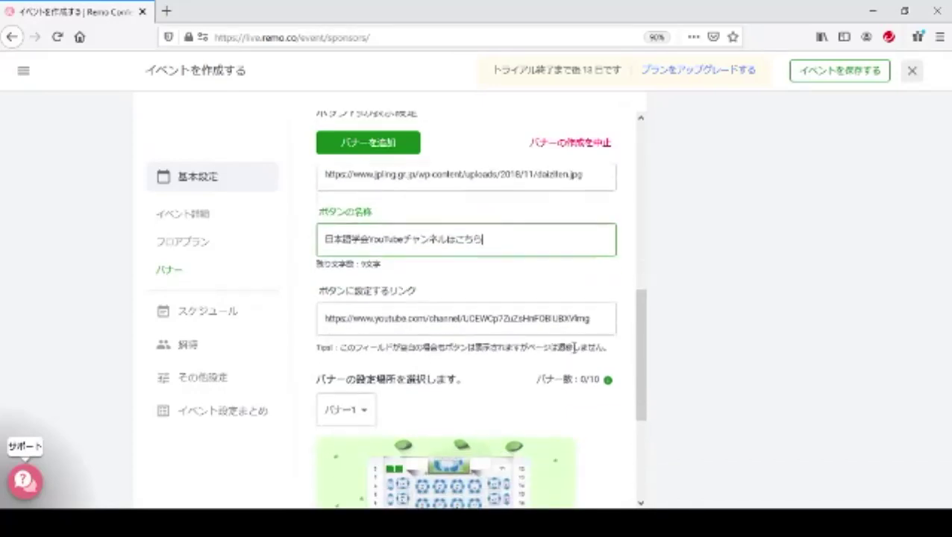
{"action": "scroll", "coordinate": [571, 337], "scroll_direction": "down", "scroll_amount": 2}
{"action": "scroll", "coordinate": [574, 337], "scroll_direction": "down", "scroll_amount": 1}
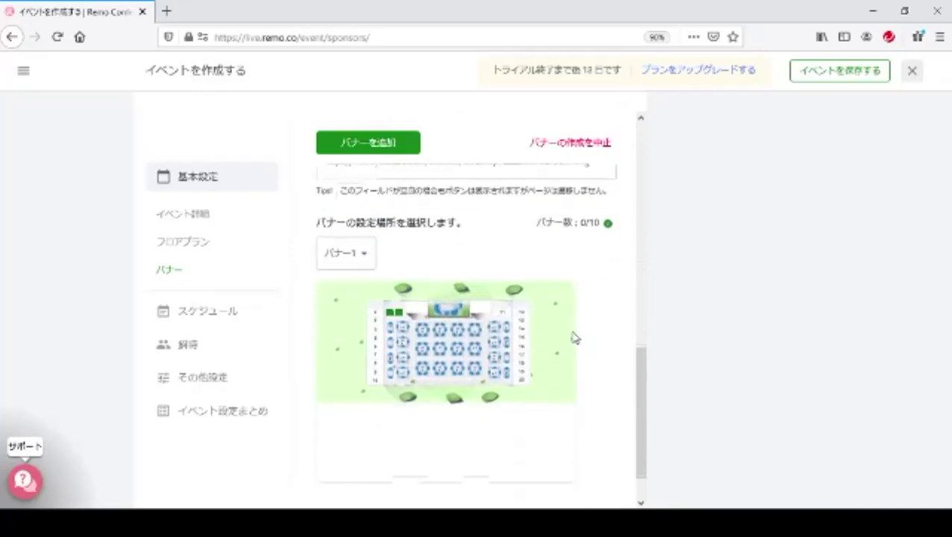
{"action": "left_click", "coordinate": [503, 261]}
{"action": "left_click", "coordinate": [521, 286]}
{"action": "left_click", "coordinate": [521, 296]}
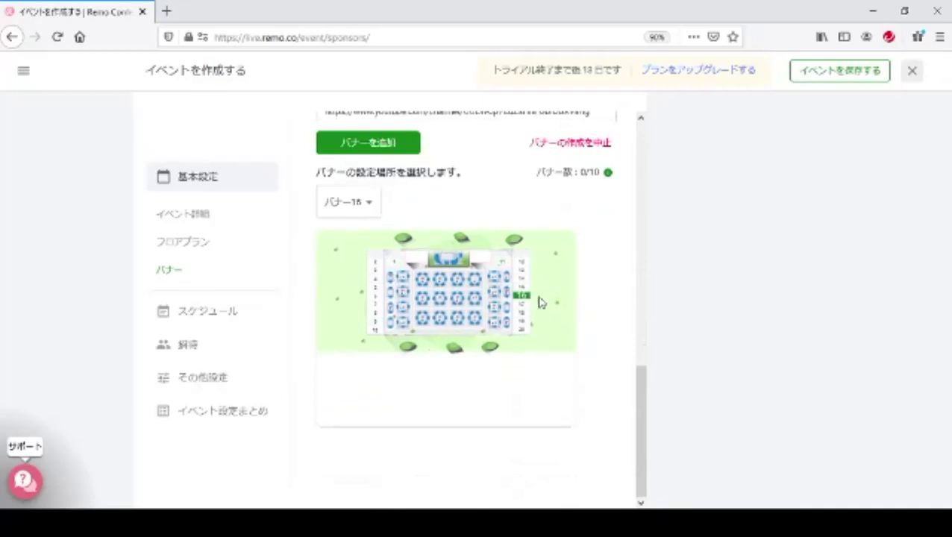
{"action": "left_click", "coordinate": [407, 151]}
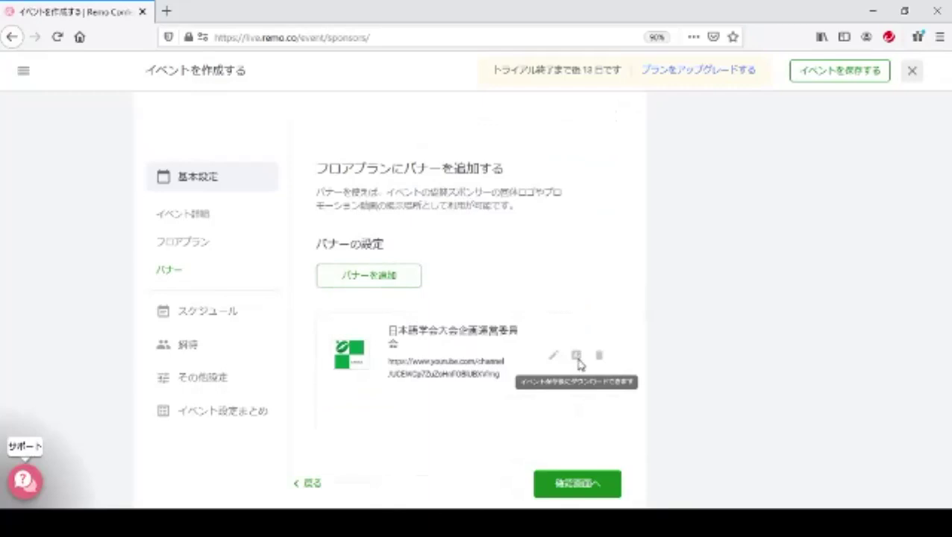
- Advance to the event's confirmation screen and look through its settings summary down to その他設定
{"action": "left_click", "coordinate": [581, 490]}
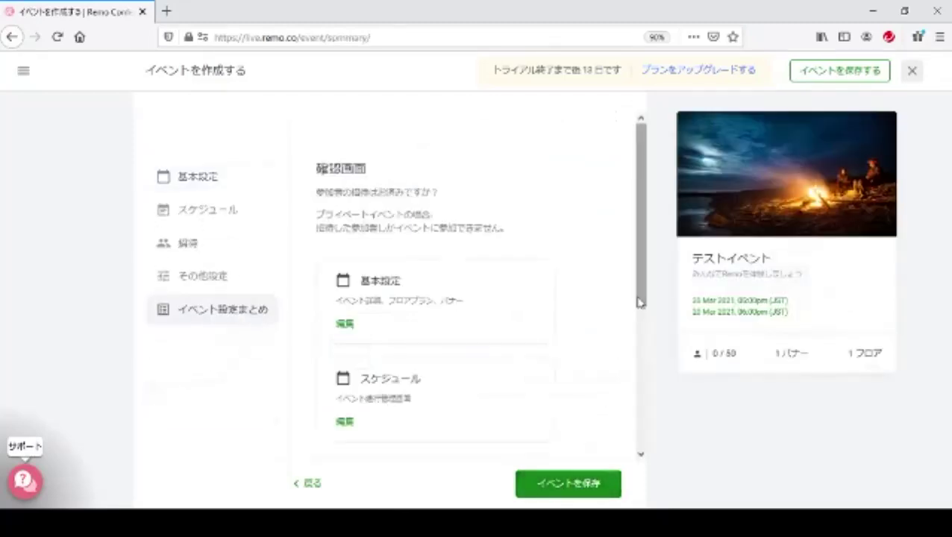
{"action": "left_click_drag", "start_coordinate": [639, 302], "coordinate": [639, 447]}
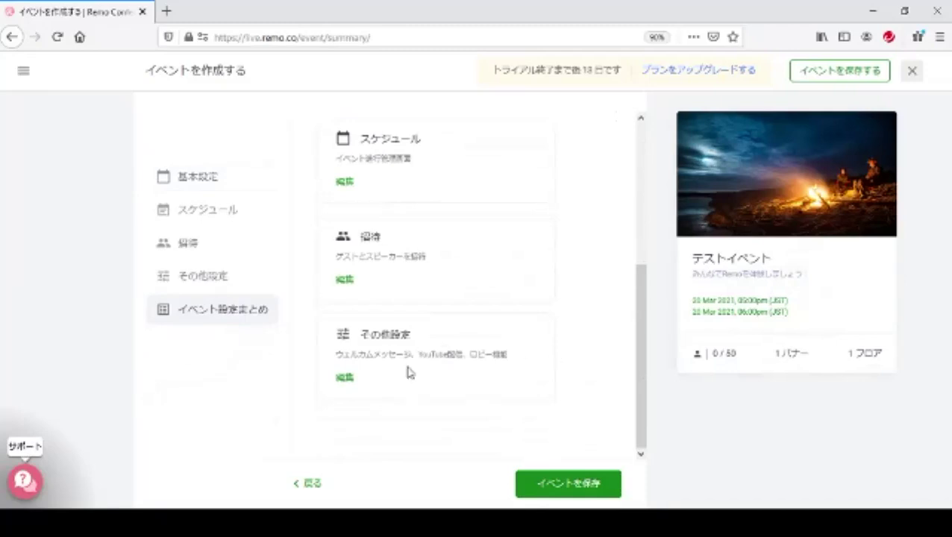
- Open その他設定 for editing, turn on the welcome message to review its text and image options, and turn it off again
{"action": "left_click", "coordinate": [351, 381]}
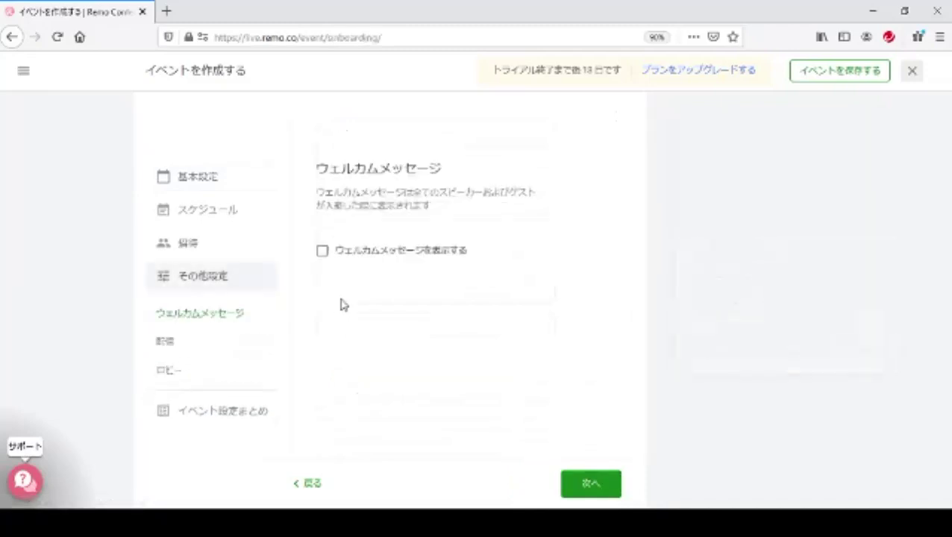
{"action": "left_click", "coordinate": [323, 252]}
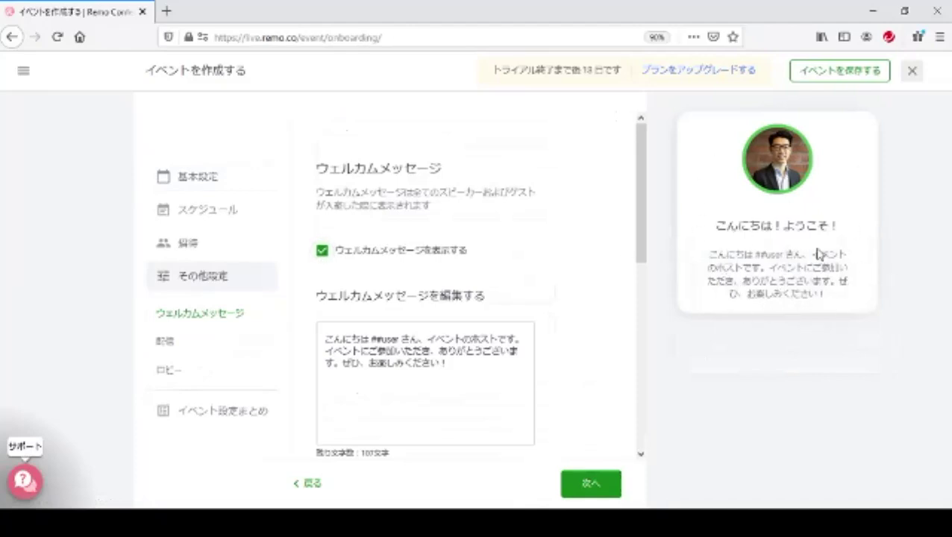
{"action": "scroll", "coordinate": [642, 373], "scroll_direction": "down", "scroll_amount": 4}
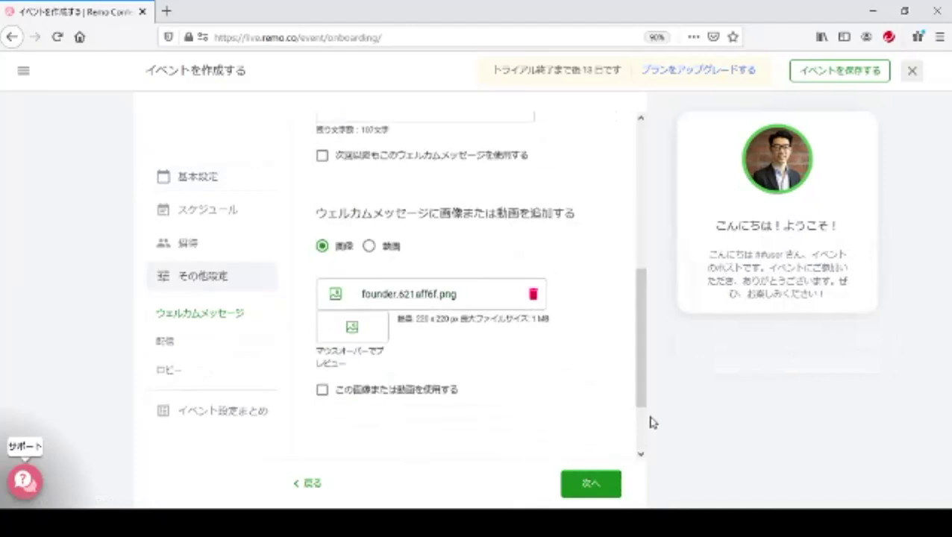
{"action": "scroll", "coordinate": [643, 419], "scroll_direction": "up", "scroll_amount": 4}
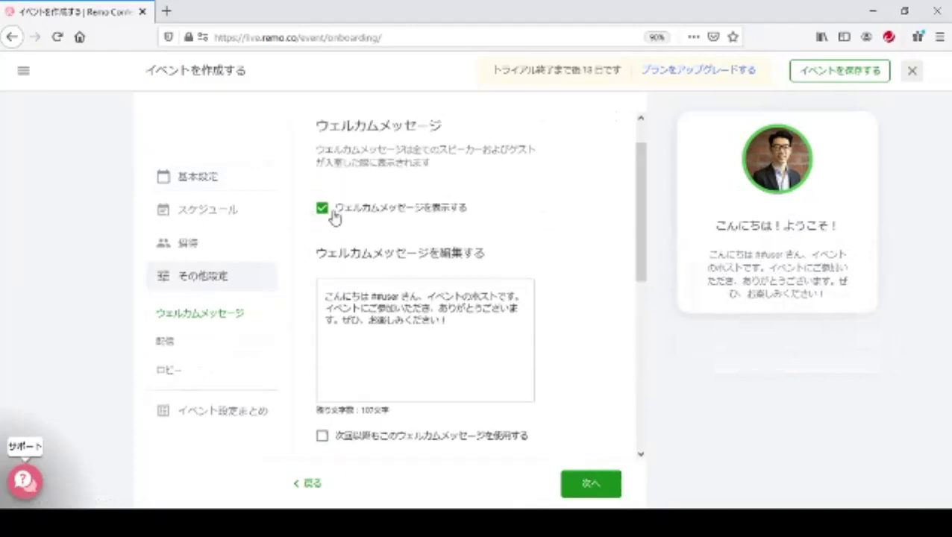
{"action": "left_click", "coordinate": [322, 208]}
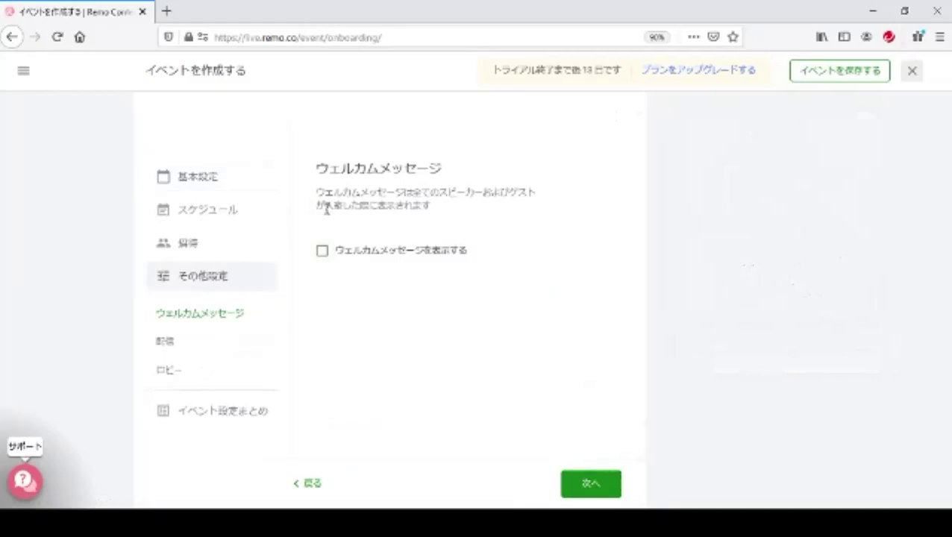
- Continue past the YouTube Live and lobby settings without changing them, return to the confirmation screen and save the event
{"action": "left_click", "coordinate": [580, 486]}
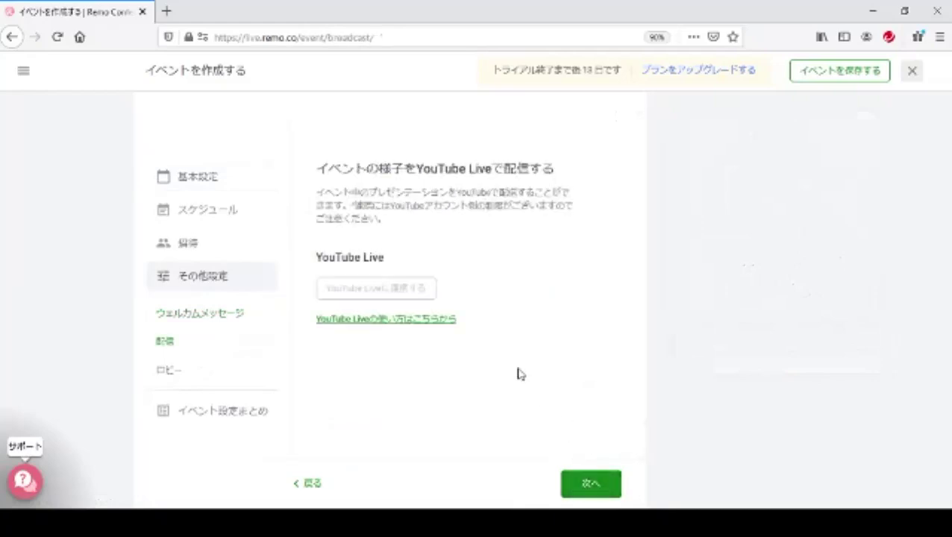
{"action": "left_click", "coordinate": [608, 490]}
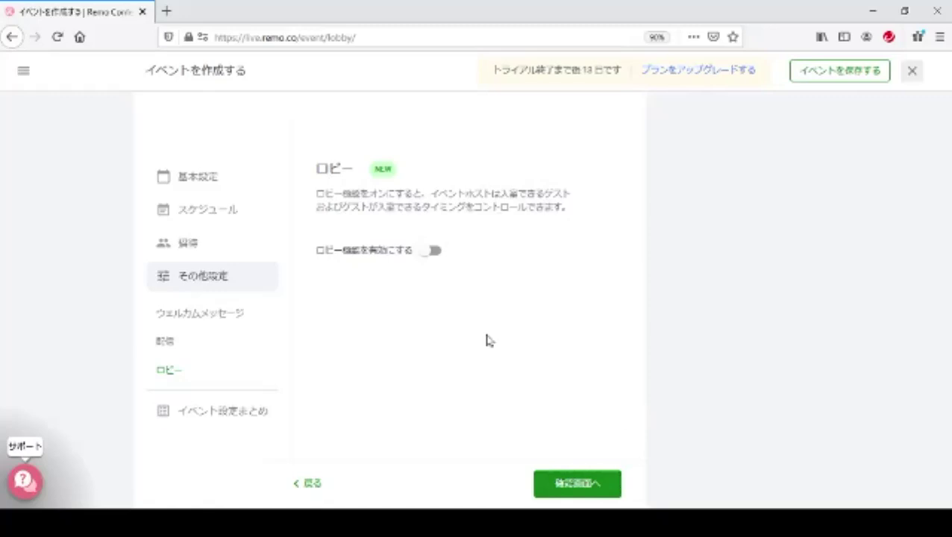
{"action": "left_click", "coordinate": [572, 492]}
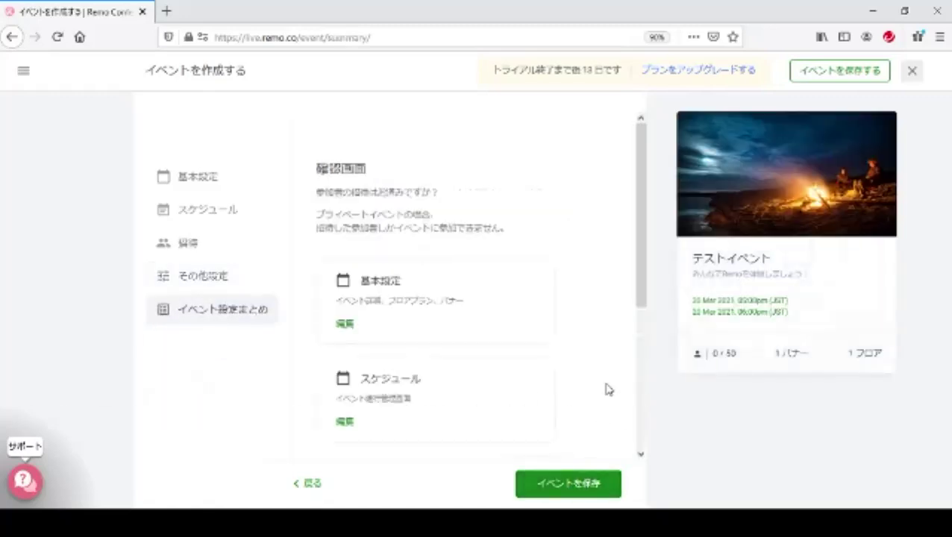
{"action": "left_click", "coordinate": [580, 484]}
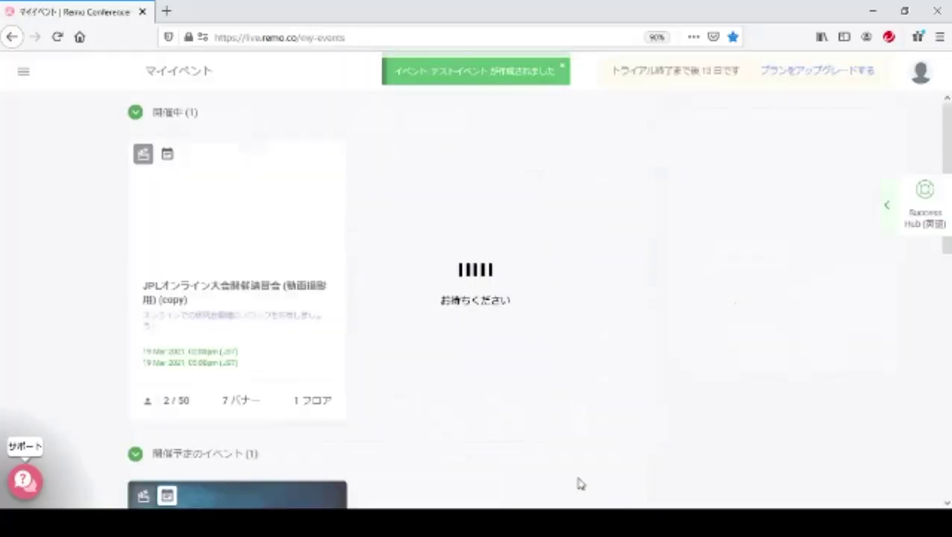
- Open the upcoming テストイベント that starts 20 Mar 2021, 05:00pm and join it, skipping the system test
{"action": "scroll", "coordinate": [410, 240], "scroll_direction": "down", "scroll_amount": 3}
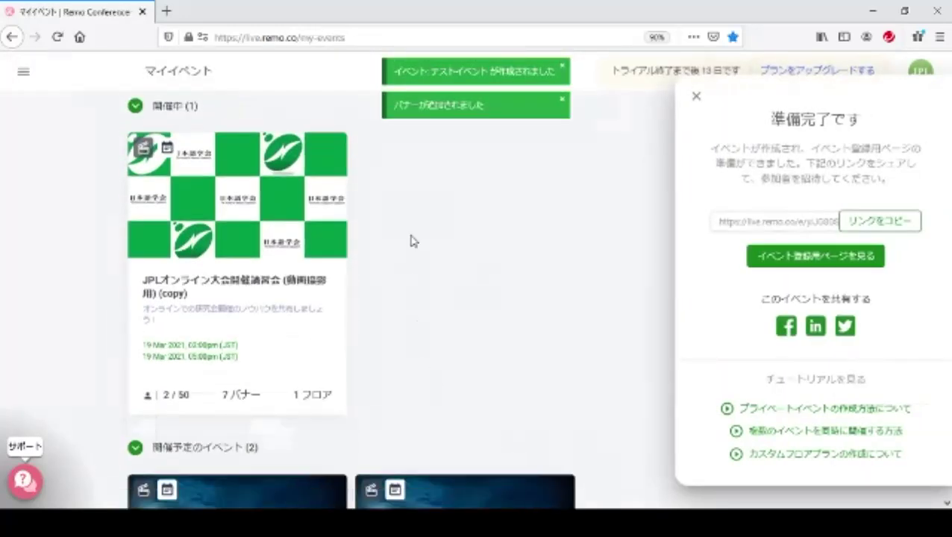
{"action": "scroll", "coordinate": [492, 216], "scroll_direction": "down", "scroll_amount": 1}
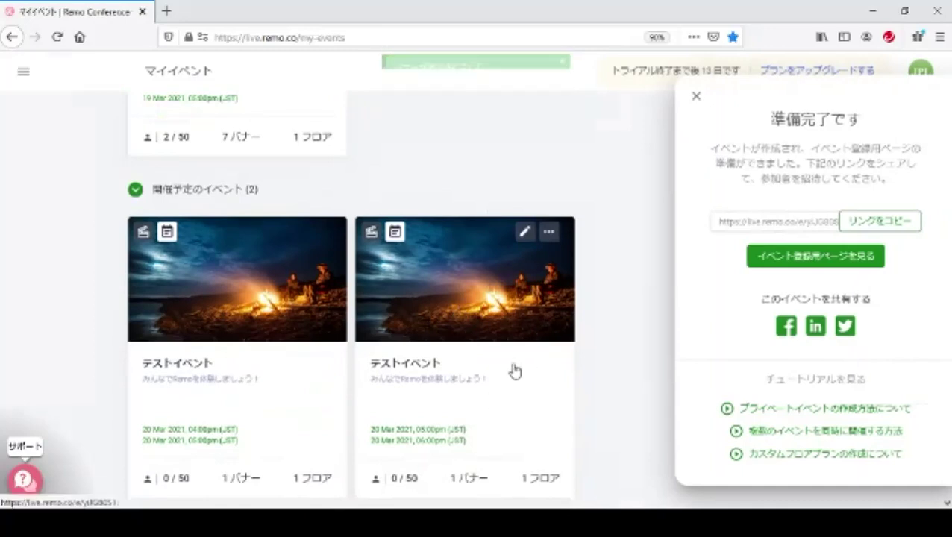
{"action": "scroll", "coordinate": [515, 370], "scroll_direction": "down", "scroll_amount": 1}
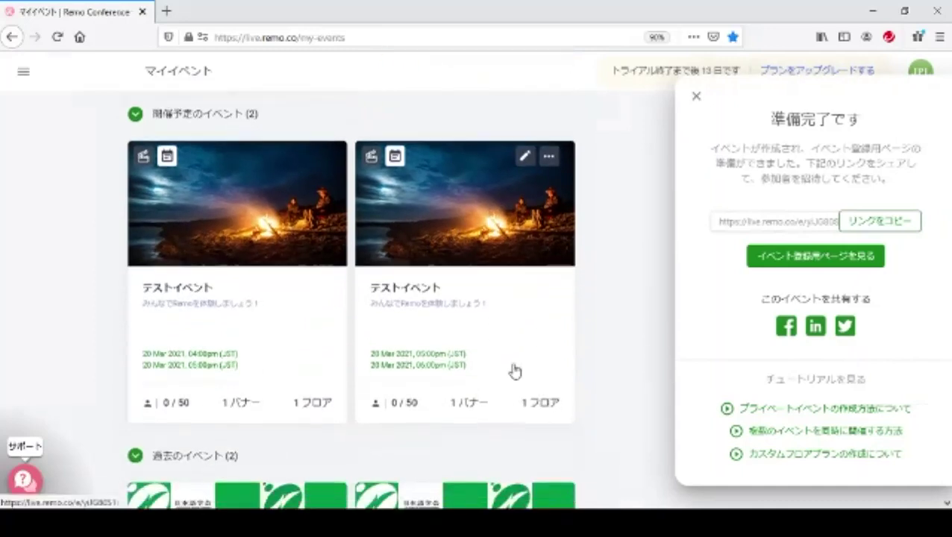
{"action": "left_click", "coordinate": [515, 216]}
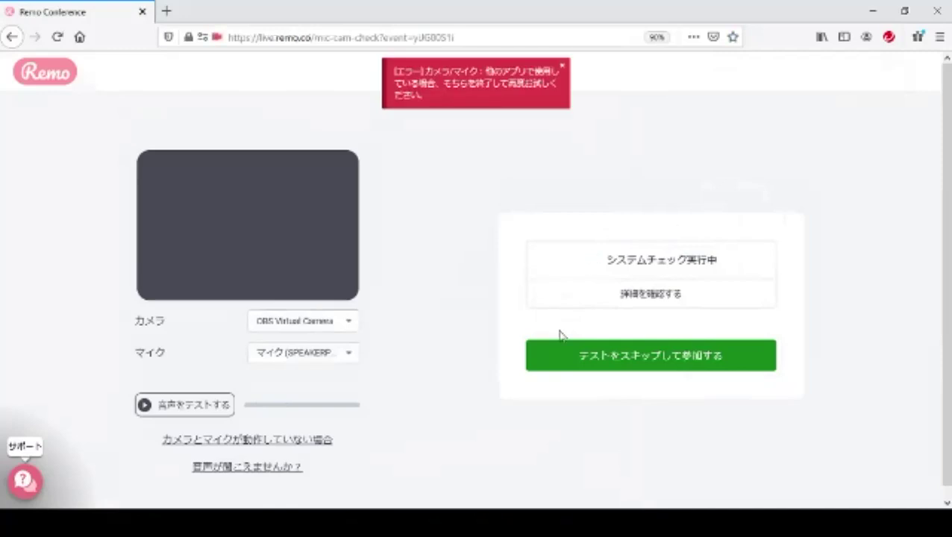
{"action": "left_click", "coordinate": [591, 361]}
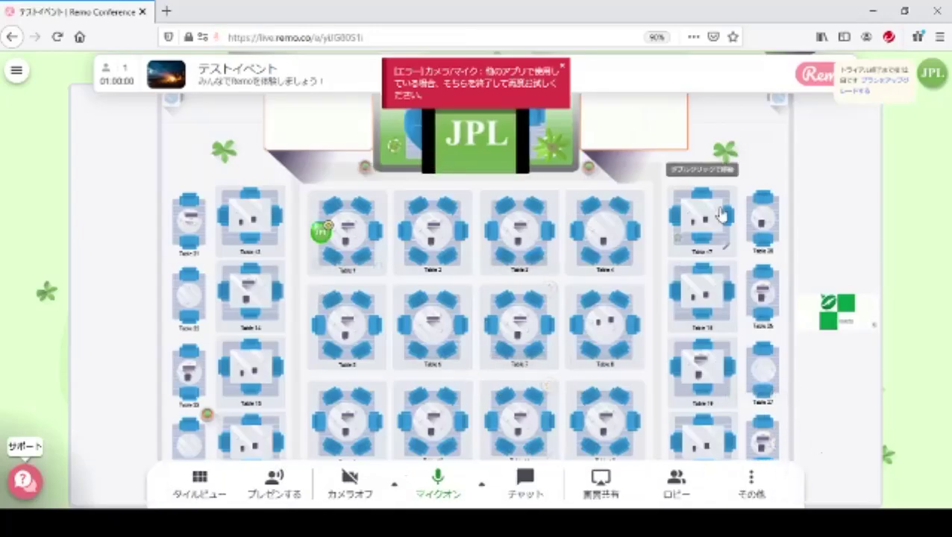
- Find the sponsor banner beside Table 26 on the venue floor and open its details
{"action": "scroll", "coordinate": [835, 197], "scroll_direction": "up", "scroll_amount": 2}
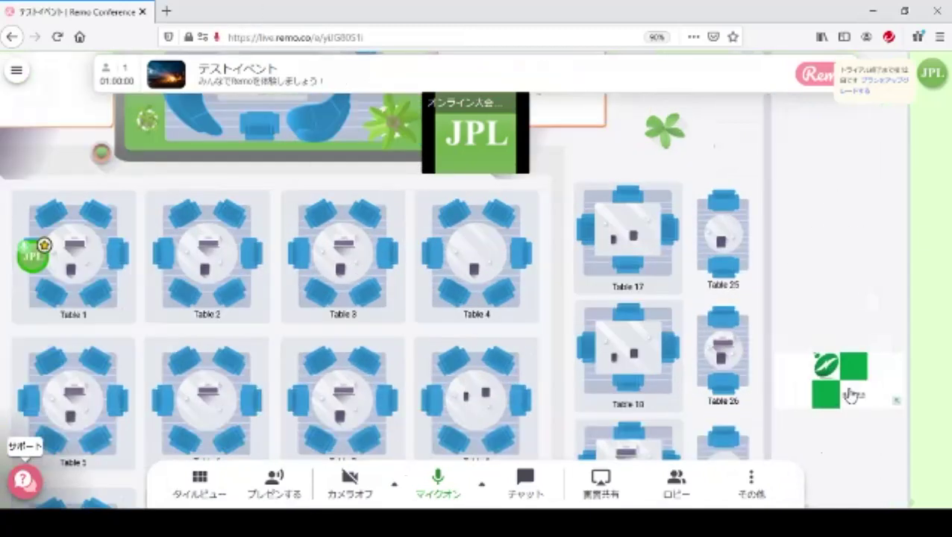
{"action": "scroll", "coordinate": [839, 297], "scroll_direction": "up", "scroll_amount": 2}
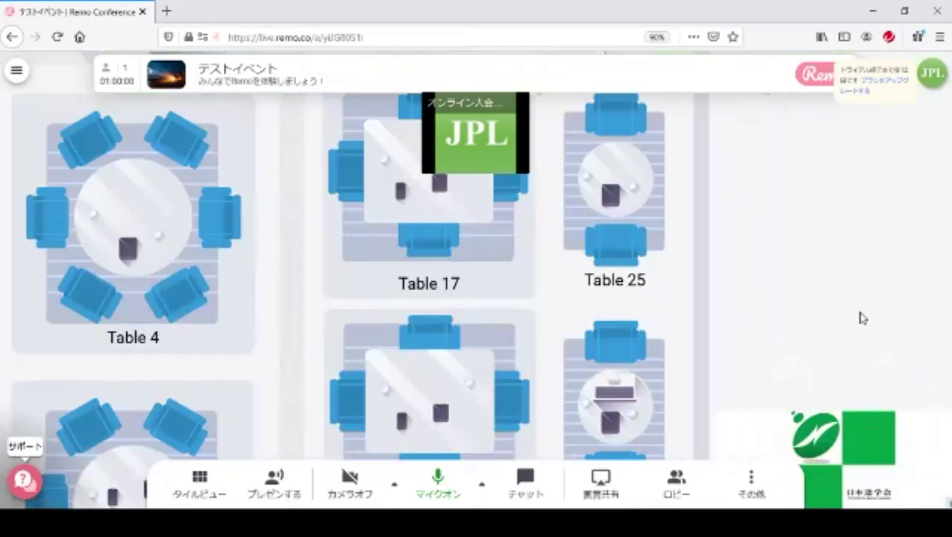
{"action": "left_click_drag", "start_coordinate": [859, 313], "coordinate": [789, 193]}
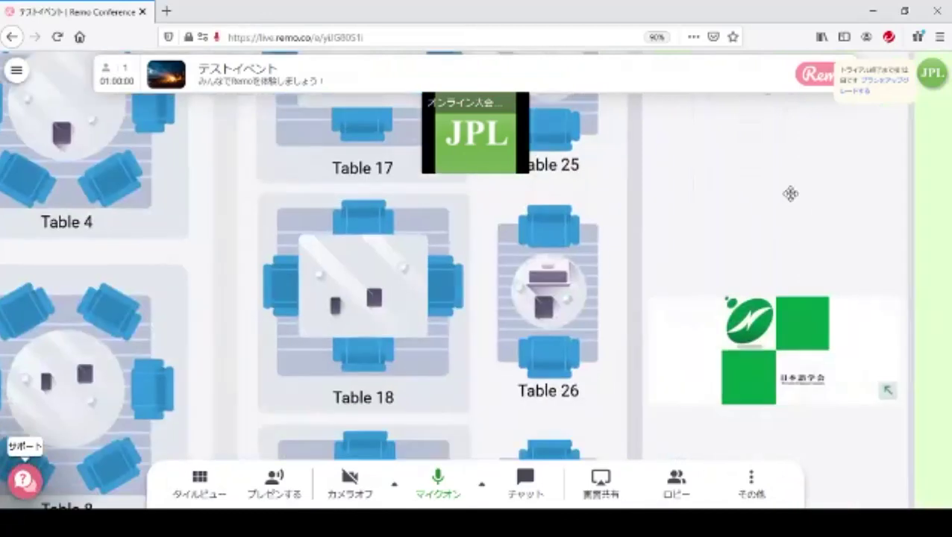
{"action": "left_click", "coordinate": [771, 369]}
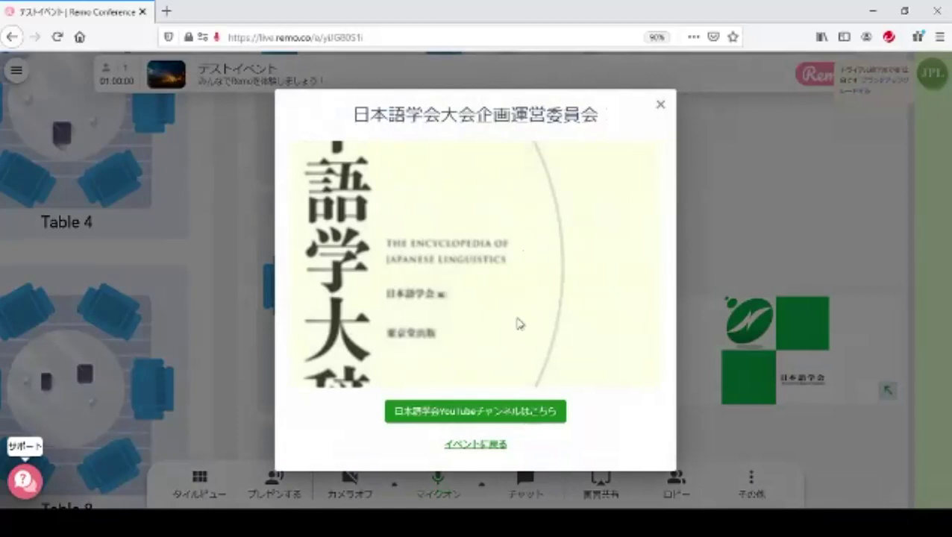
- Check the 日本語学会YouTubeチャンネルはこちら link, close the opened channel page and return from the banner to the venue floor
{"action": "left_click", "coordinate": [516, 411]}
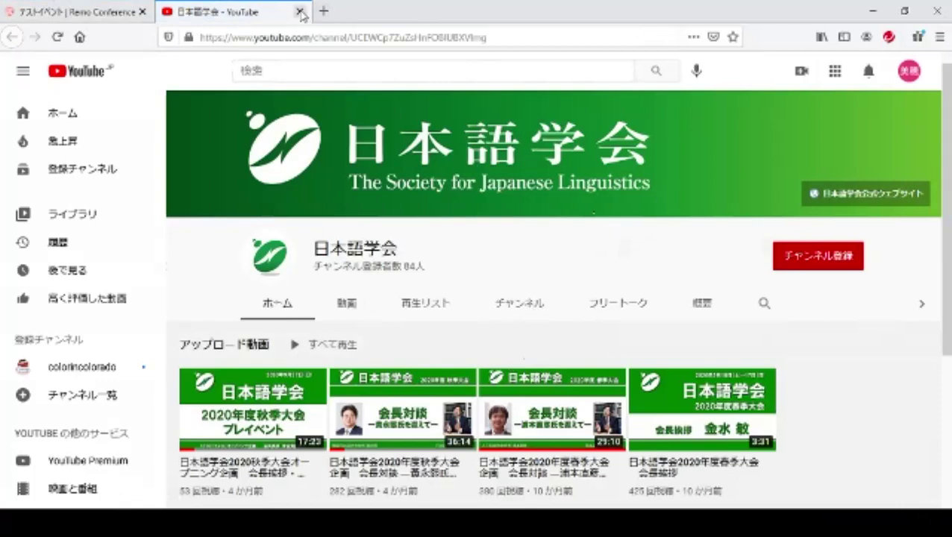
{"action": "left_click", "coordinate": [299, 12]}
{"action": "left_click", "coordinate": [498, 445]}
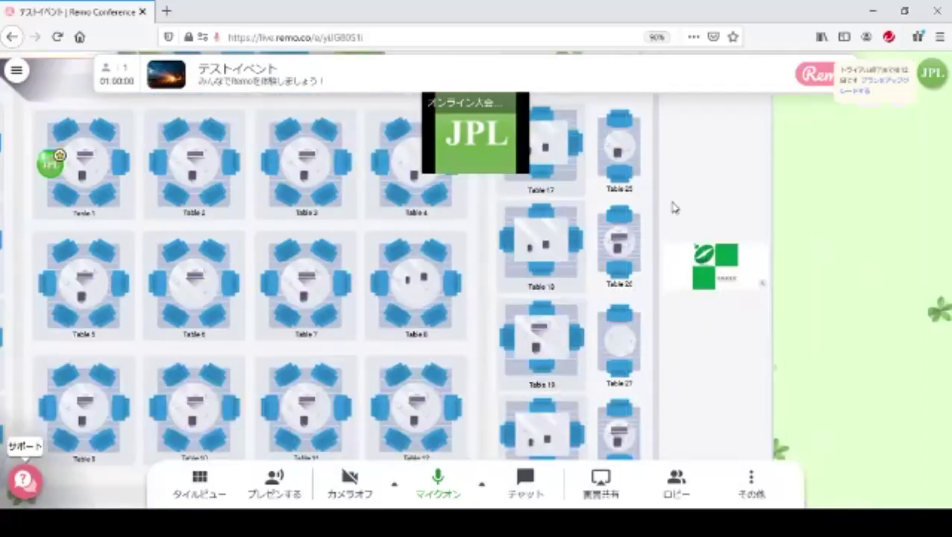
{"action": "left_click_drag", "start_coordinate": [742, 144], "coordinate": [851, 243]}
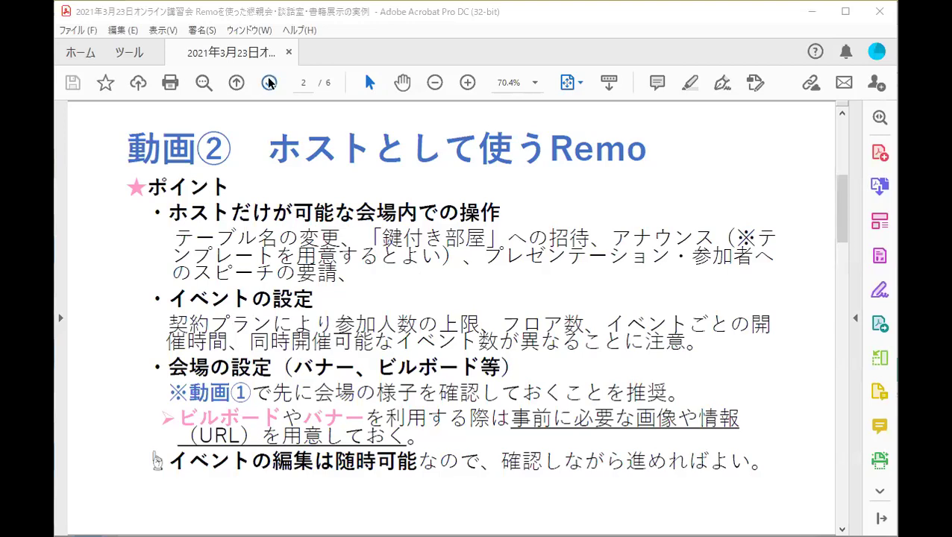
- Switch to the seminar PDF in Adobe Acrobat and advance from page 2 to page 4
{"action": "left_click", "coordinate": [269, 83]}
{"action": "left_click", "coordinate": [269, 82]}
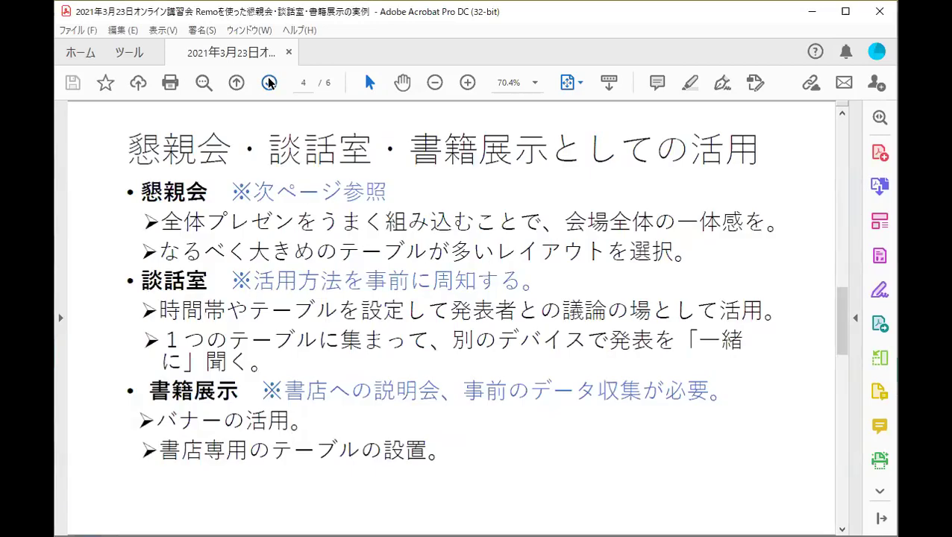